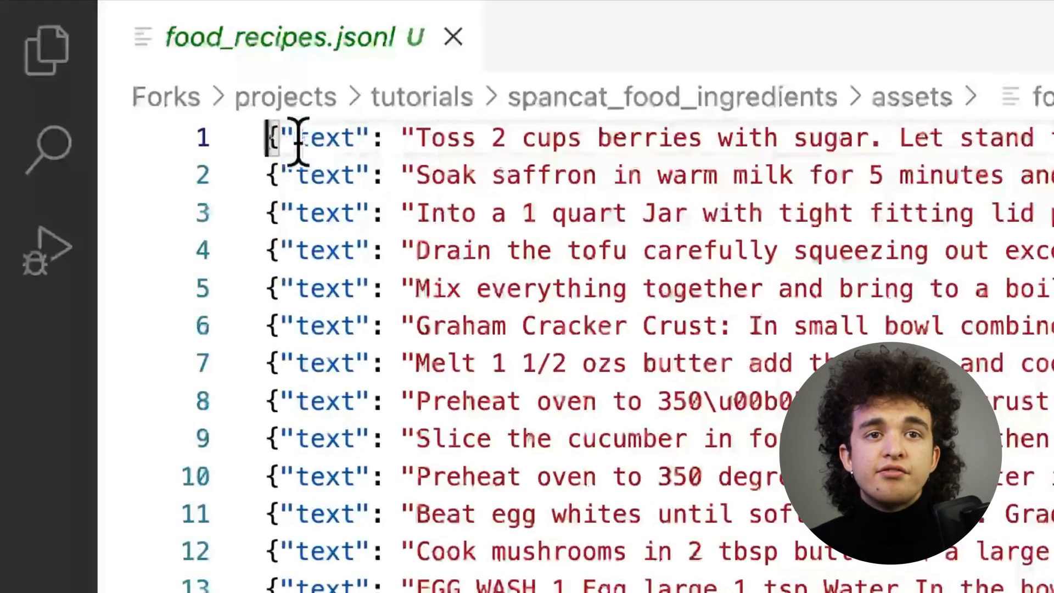
Examine the text and meta fields of the records in food_recipes.jsonl.
{"action": "left_click_drag", "start_coordinate": [299, 138], "coordinate": [355, 137]}
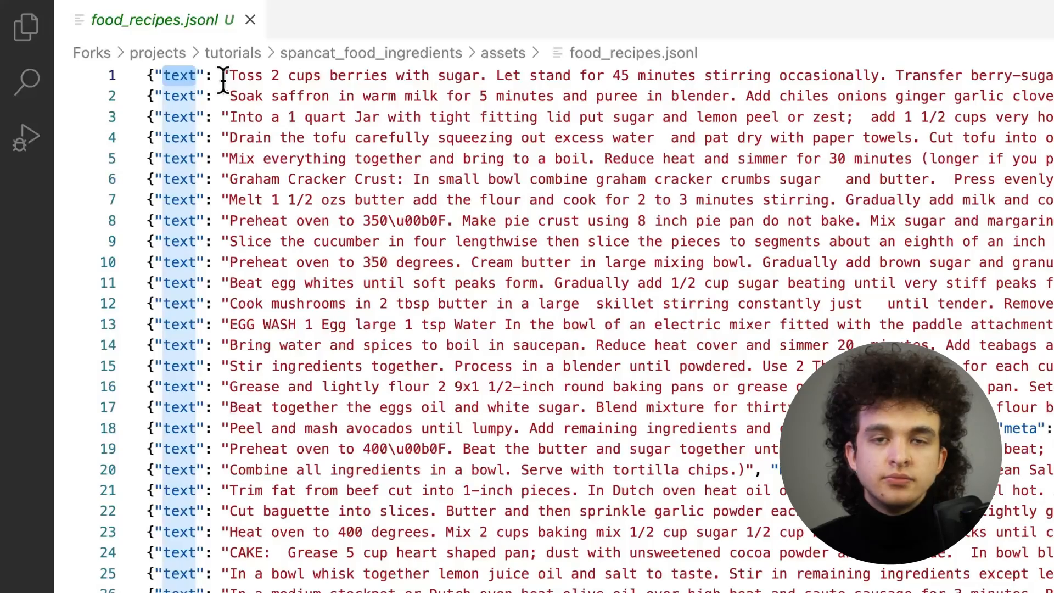
{"action": "left_click", "coordinate": [88, 88]}
{"action": "left_click", "coordinate": [147, 76]}
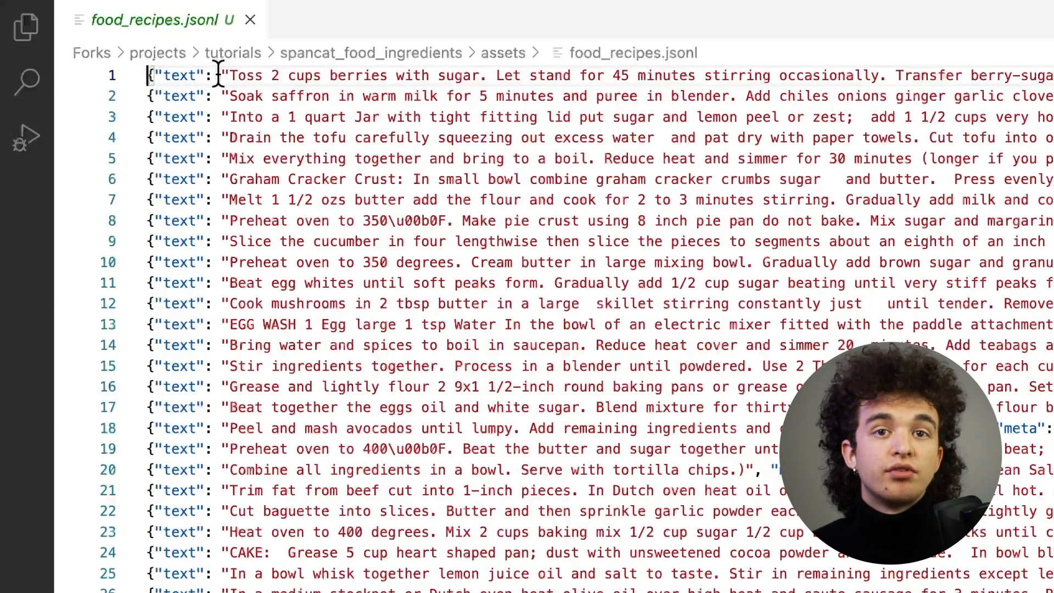
{"action": "scroll", "coordinate": [219, 74], "scroll_direction": "right", "scroll_amount": 20}
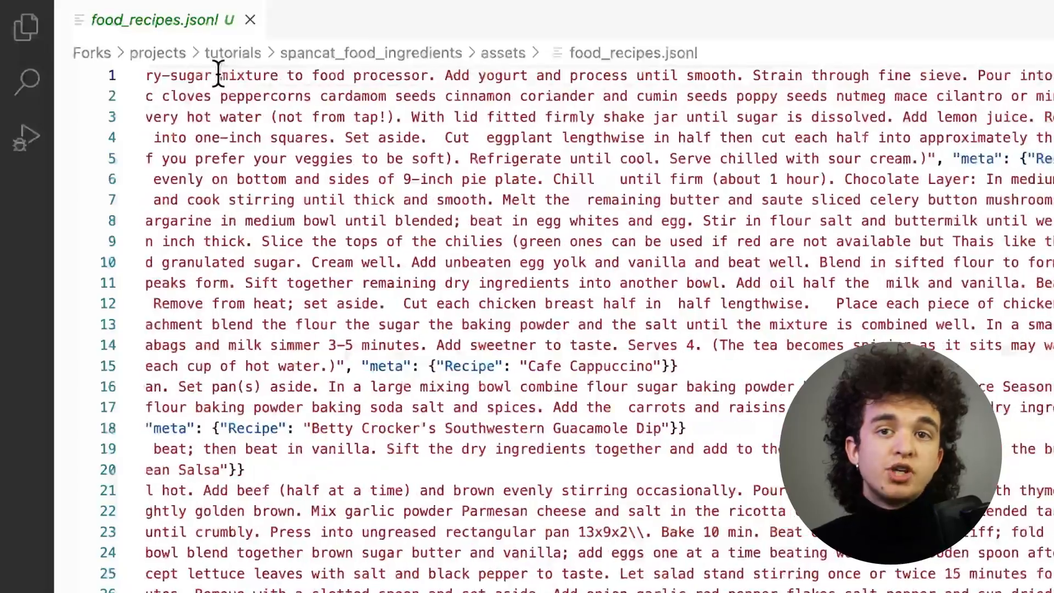
{"action": "scroll", "coordinate": [219, 75], "scroll_direction": "right", "scroll_amount": 20}
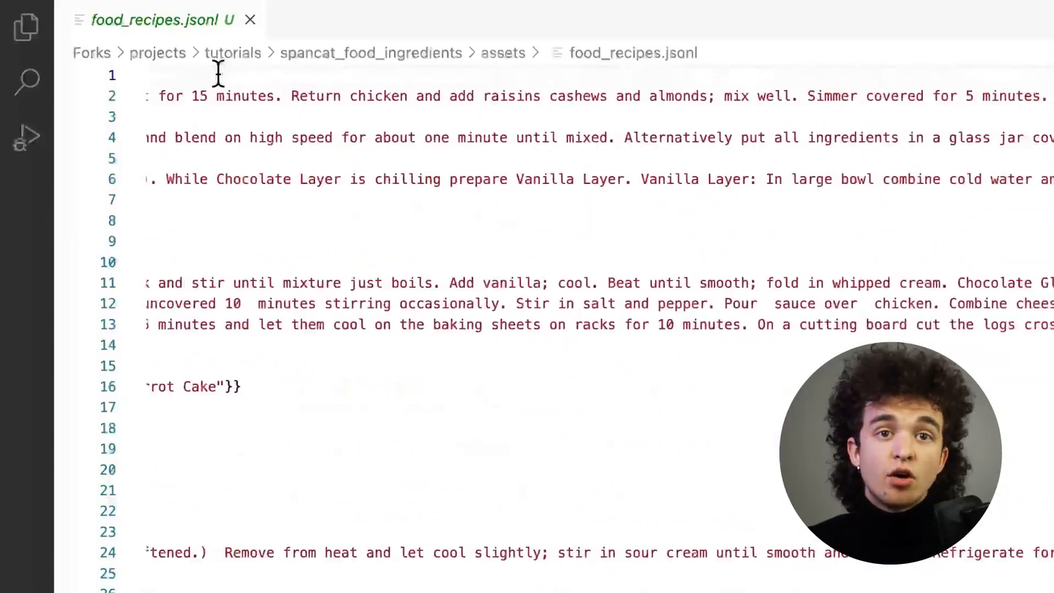
{"action": "scroll", "coordinate": [218, 74], "scroll_direction": "left", "scroll_amount": 20}
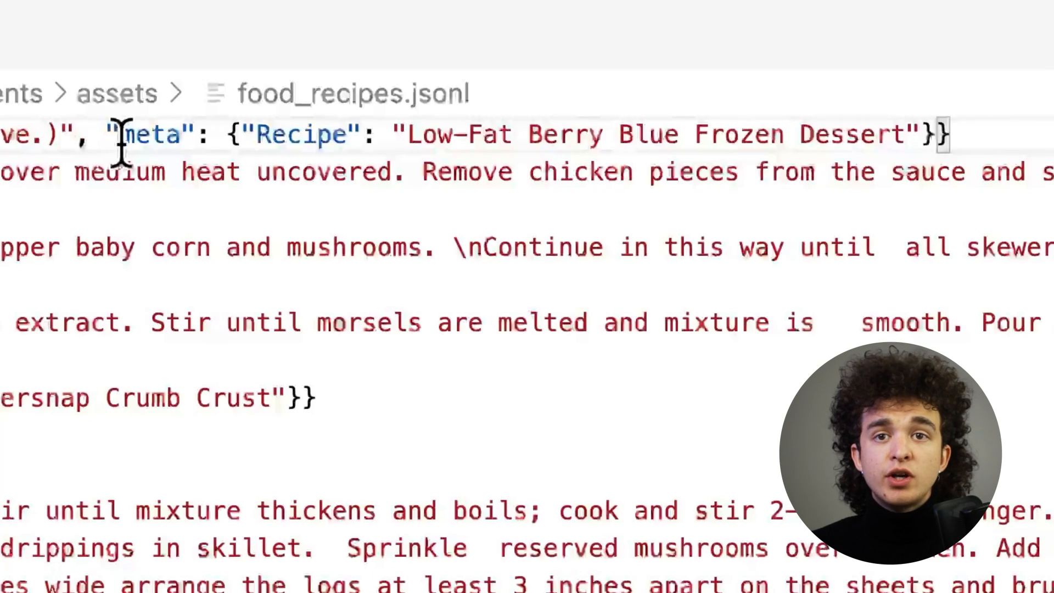
{"action": "double_click", "coordinate": [121, 137]}
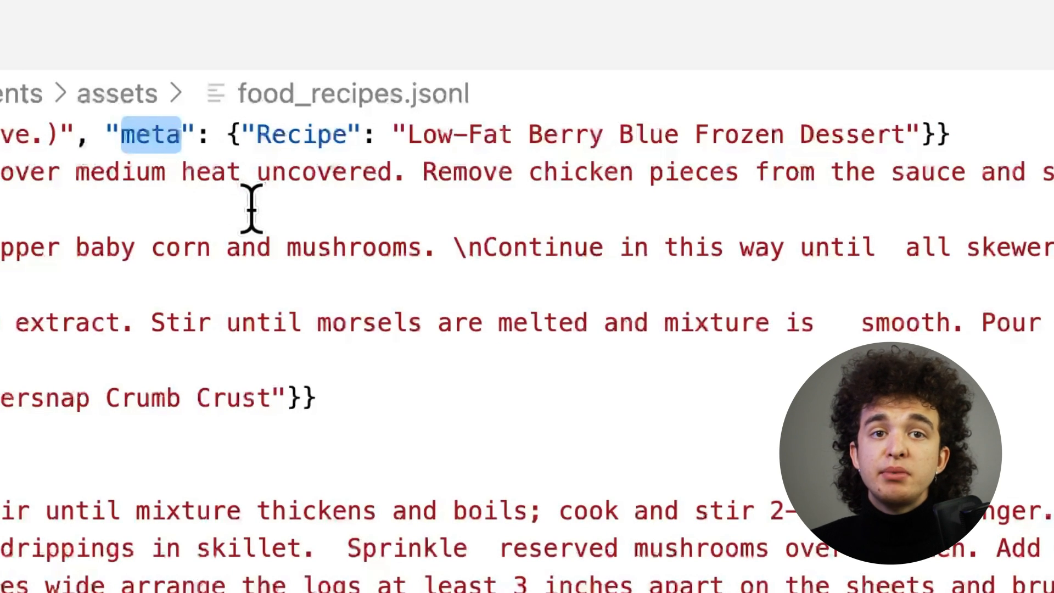
{"action": "left_click_drag", "start_coordinate": [257, 134], "coordinate": [350, 133]}
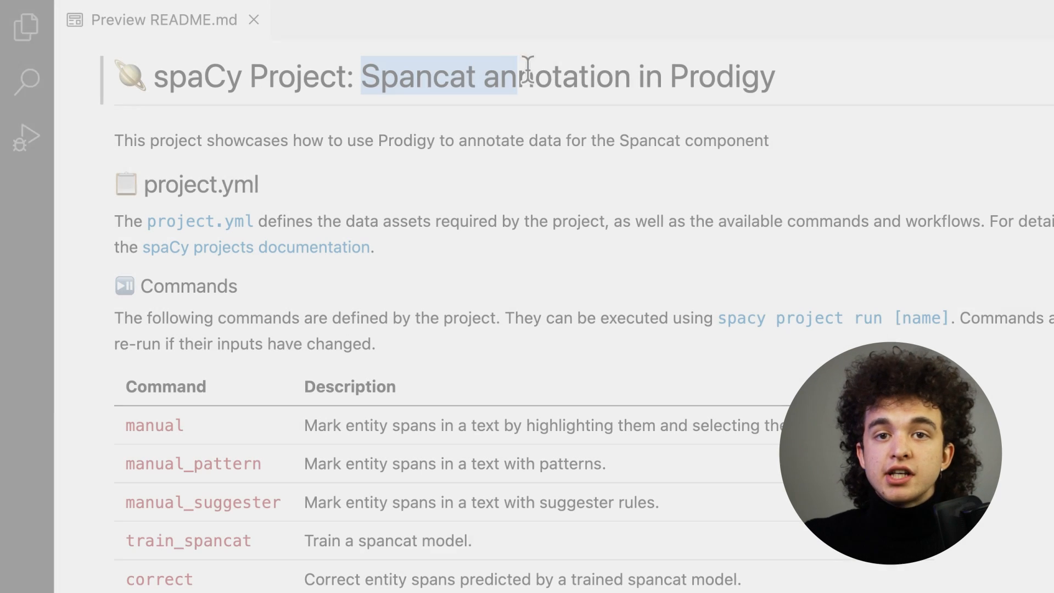
Read the project README describing the Spancat annotation commands.
{"action": "left_click_drag", "start_coordinate": [527, 68], "coordinate": [782, 77]}
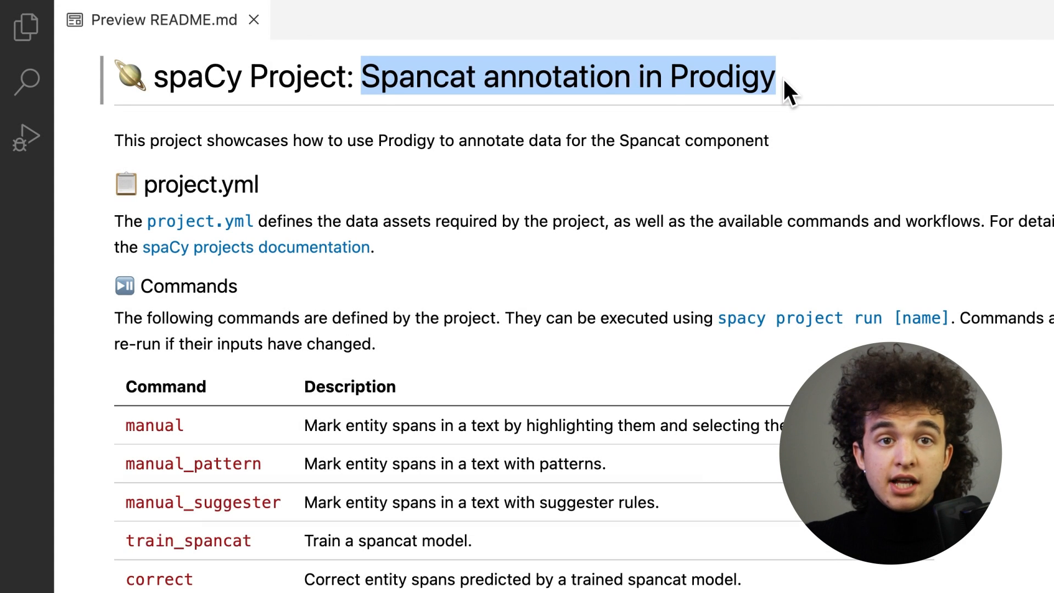
{"action": "left_click", "coordinate": [881, 123]}
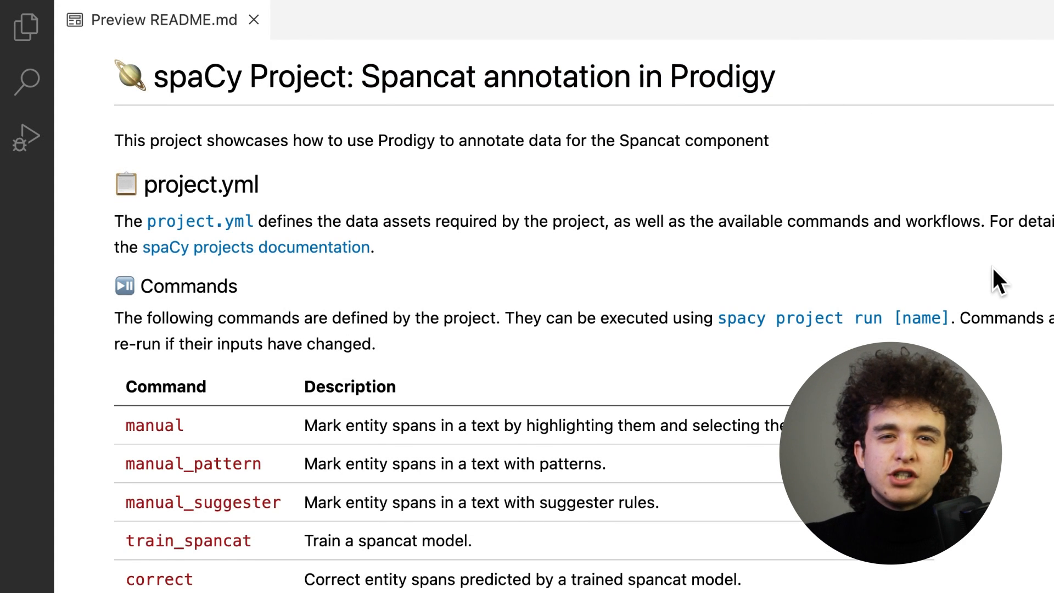
{"action": "scroll", "coordinate": [993, 274], "scroll_direction": "down", "scroll_amount": 5}
{"action": "scroll", "coordinate": [993, 269], "scroll_direction": "down", "scroll_amount": 10}
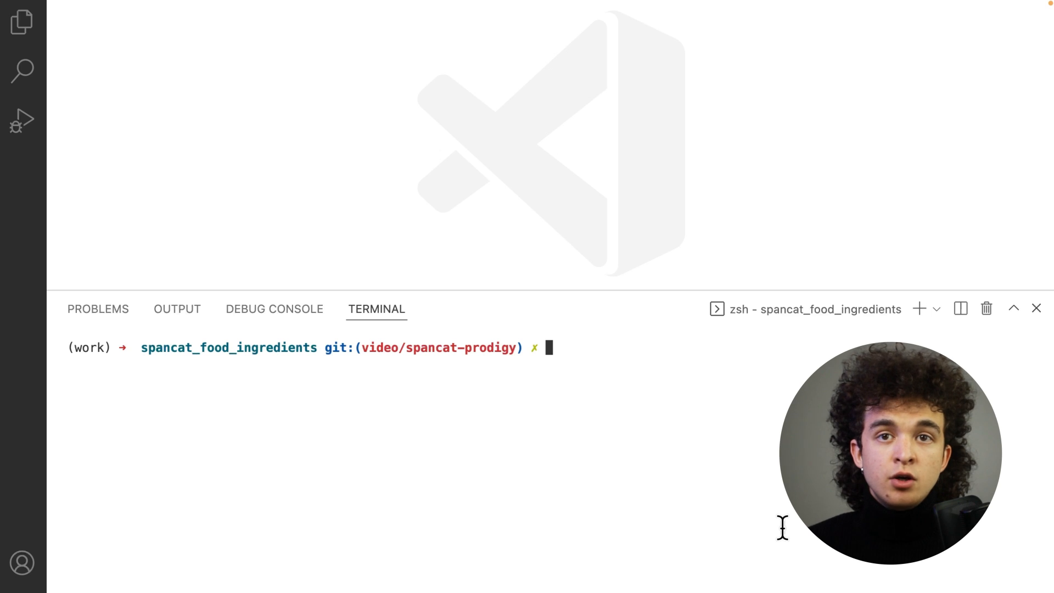
Show the help for the Prodigy spans.manual recipe with python -m prodigy spans.manual --help and review its arguments.
{"action": "type", "text": "python"}
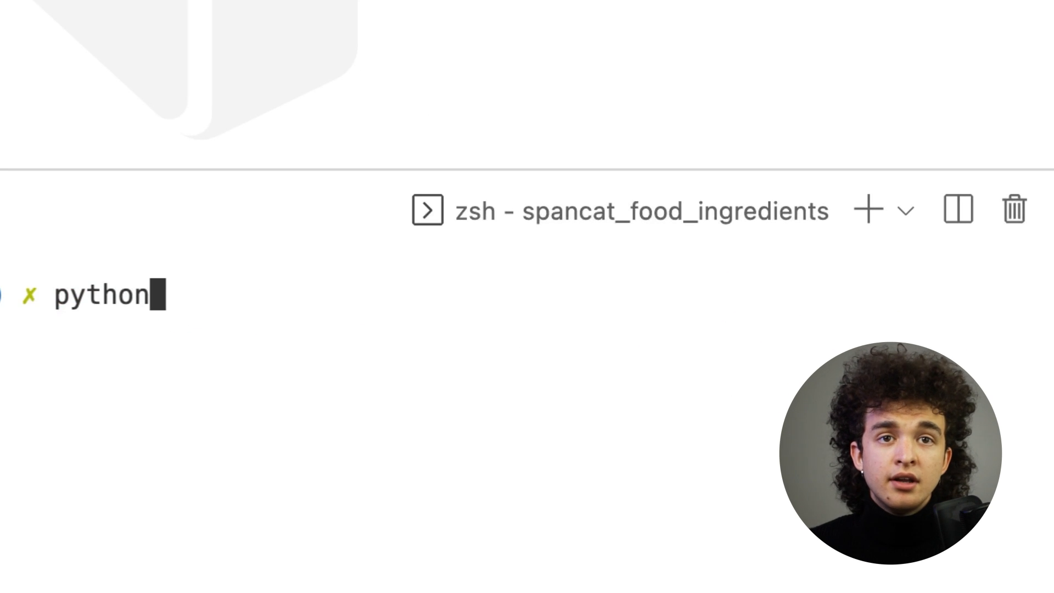
{"action": "type", "text": " -m prodigy sp"}
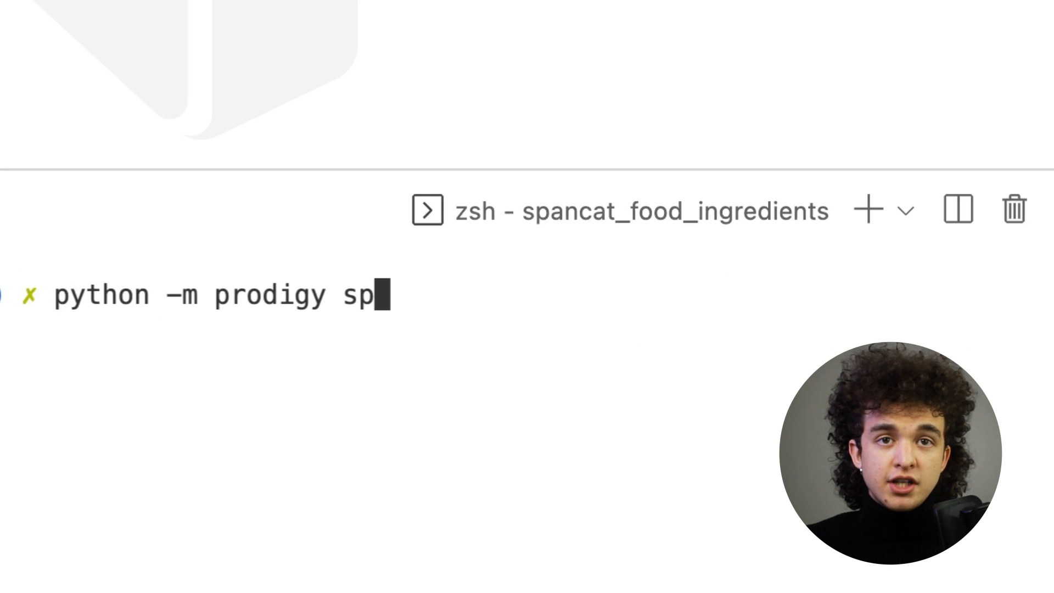
{"action": "type", "text": "ans.manual --help"}
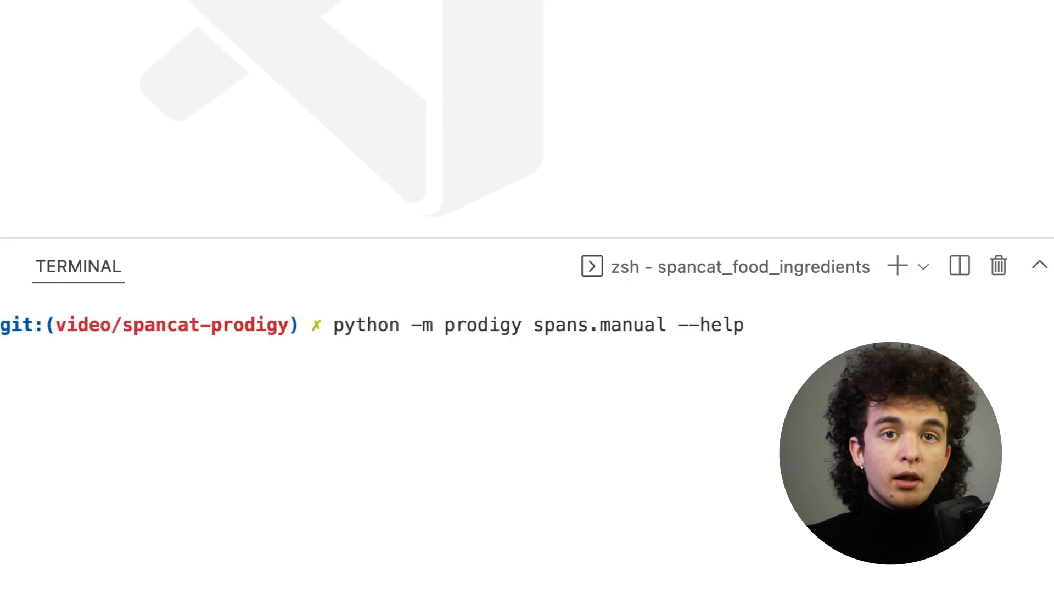
{"action": "key", "text": "Return"}
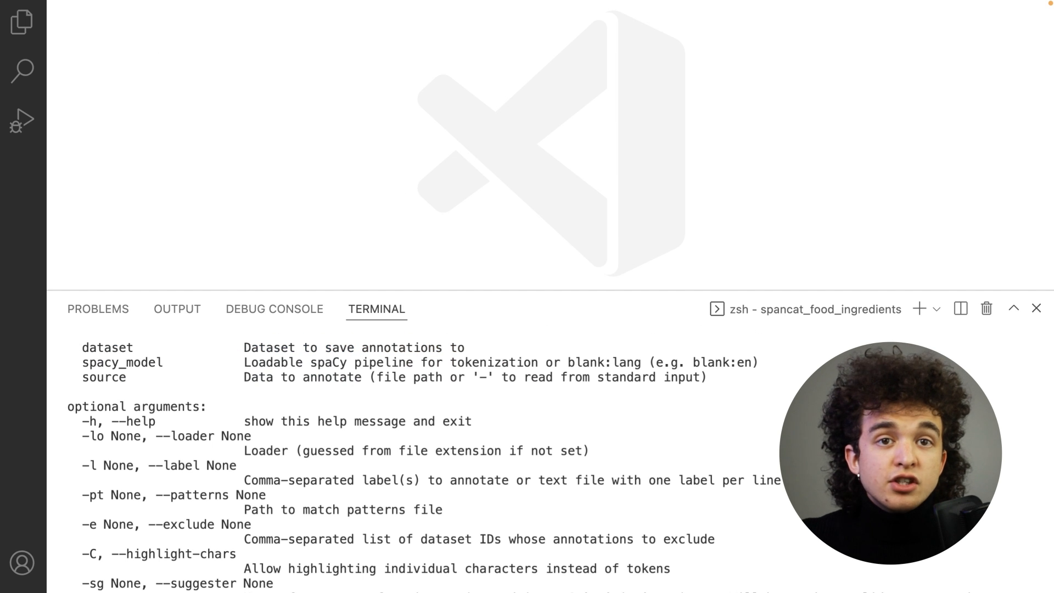
{"action": "scroll", "coordinate": [686, 565], "scroll_direction": "up", "scroll_amount": 5}
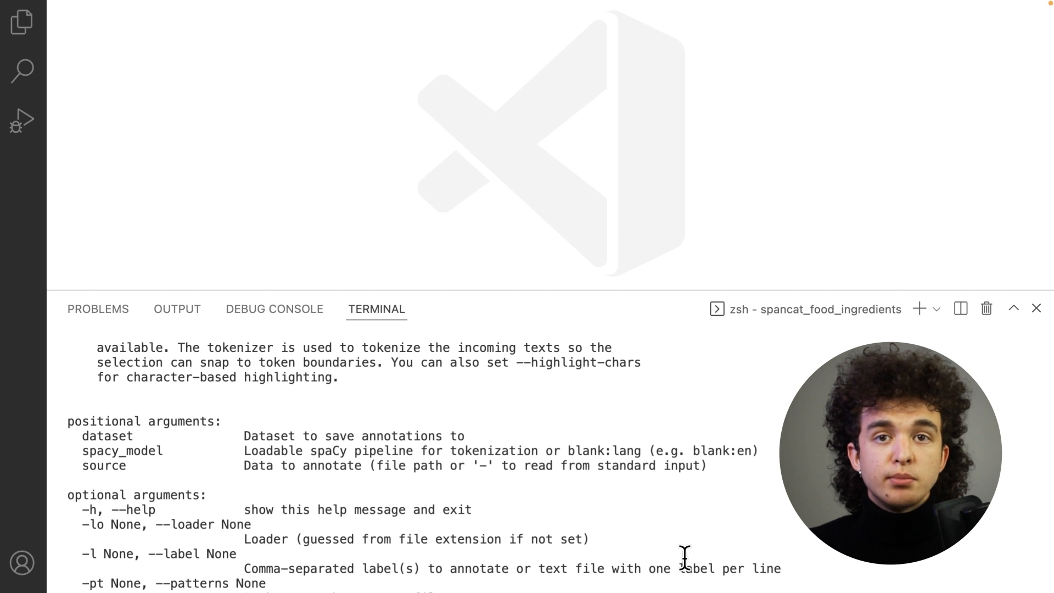
{"action": "left_click_drag", "start_coordinate": [67, 421], "coordinate": [224, 418]}
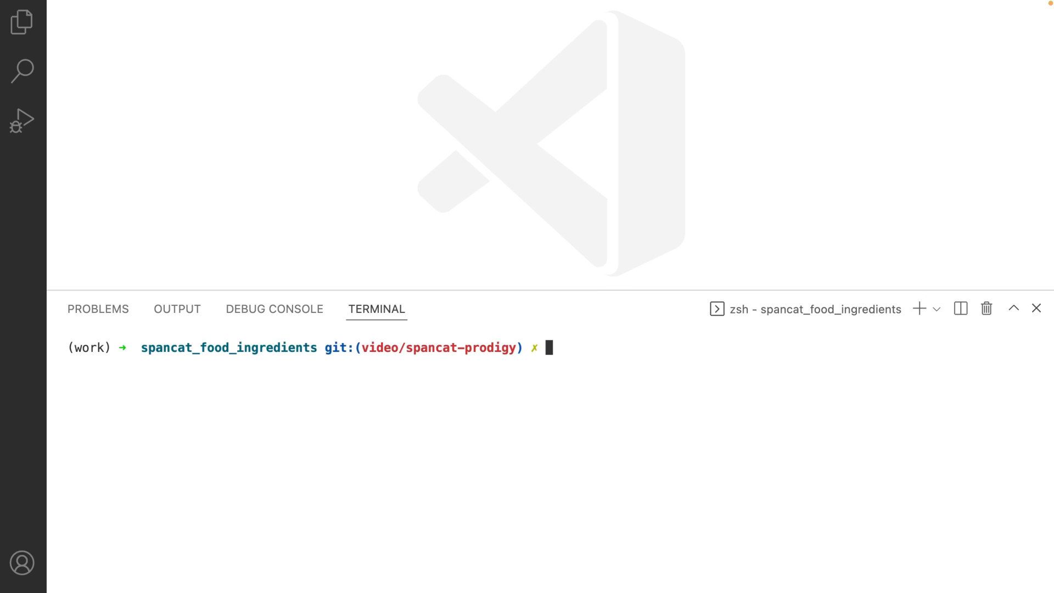
Run python -m prodigy spans.manual food_recipes blank:en assets/food_recipes.jsonl --label INGREDIENT,INSTRUCTION.
{"action": "type", "text": "ython -m prodig"}
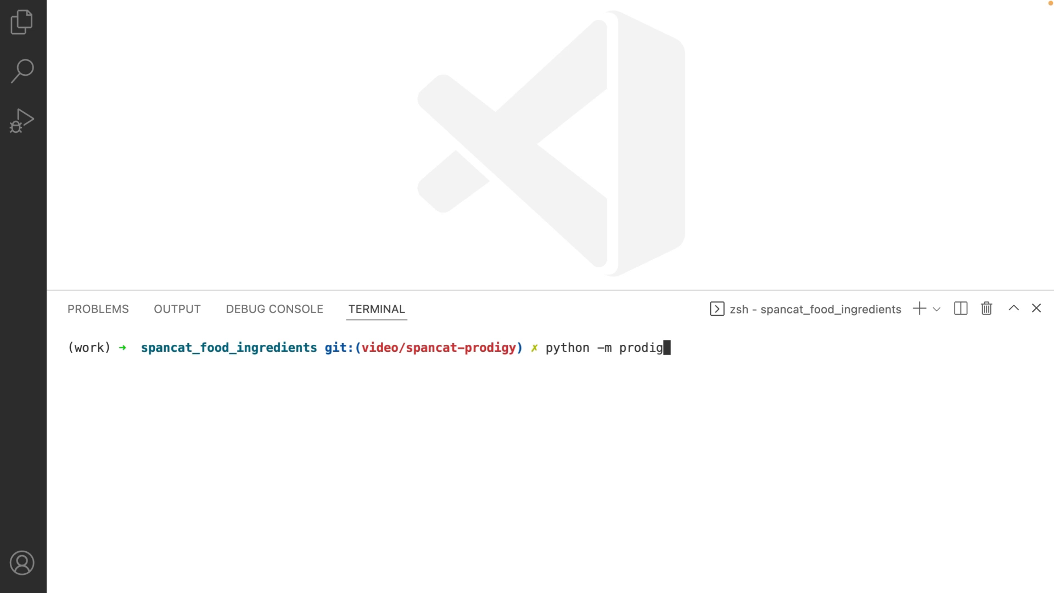
{"action": "type", "text": "y spans.manual"}
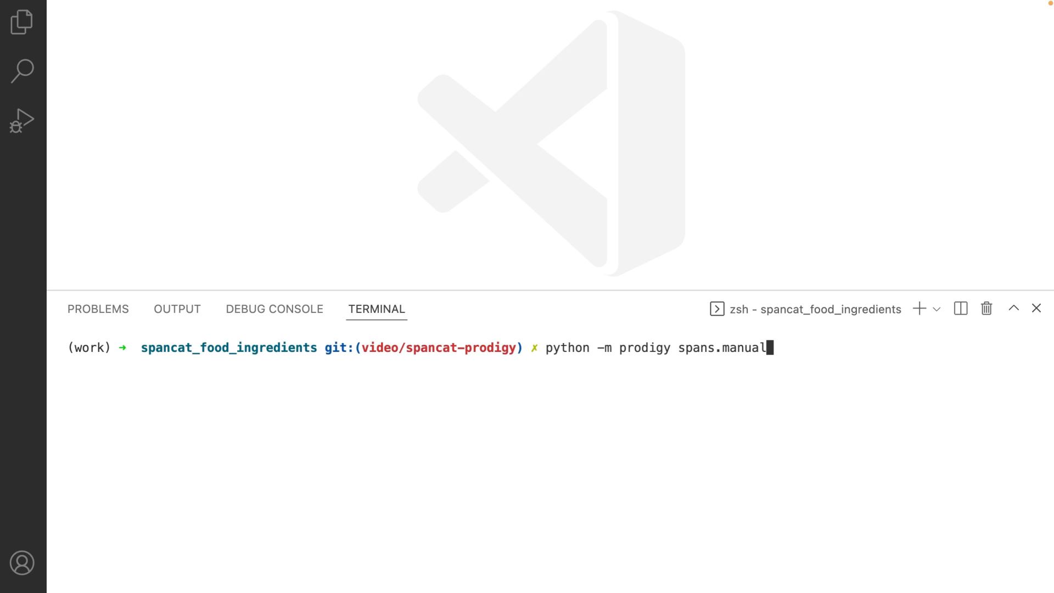
{"action": "type", "text": " food_recipes"}
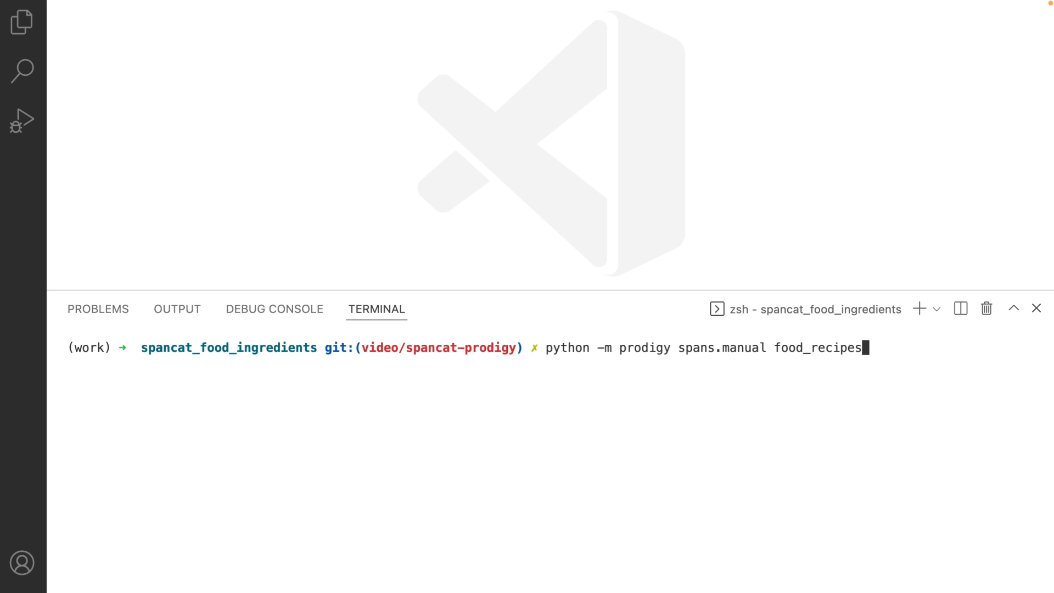
{"action": "type", "text": " blank:en"}
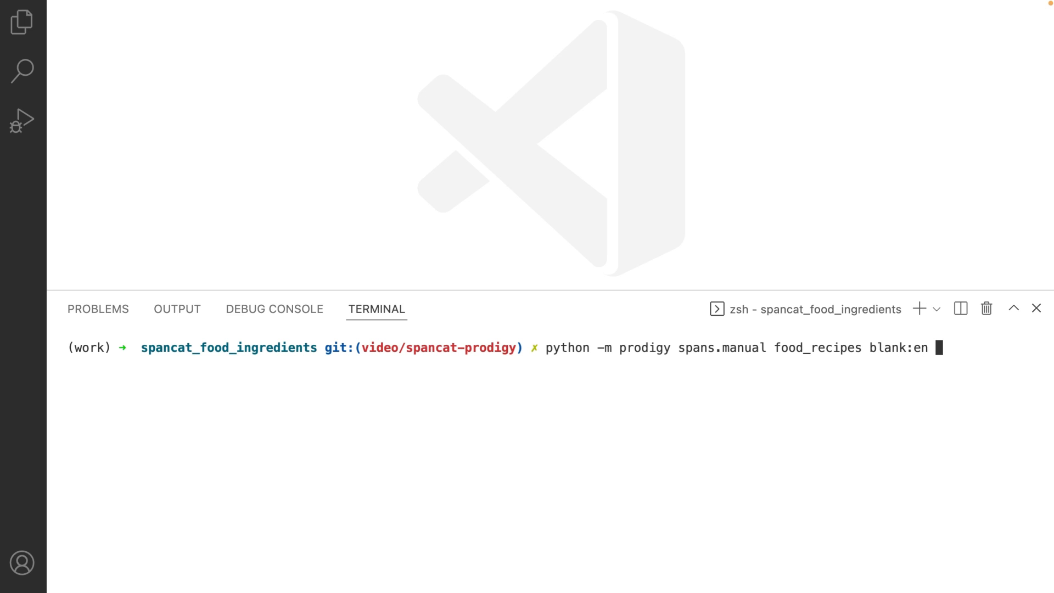
{"action": "type", "text": " assets/fo"}
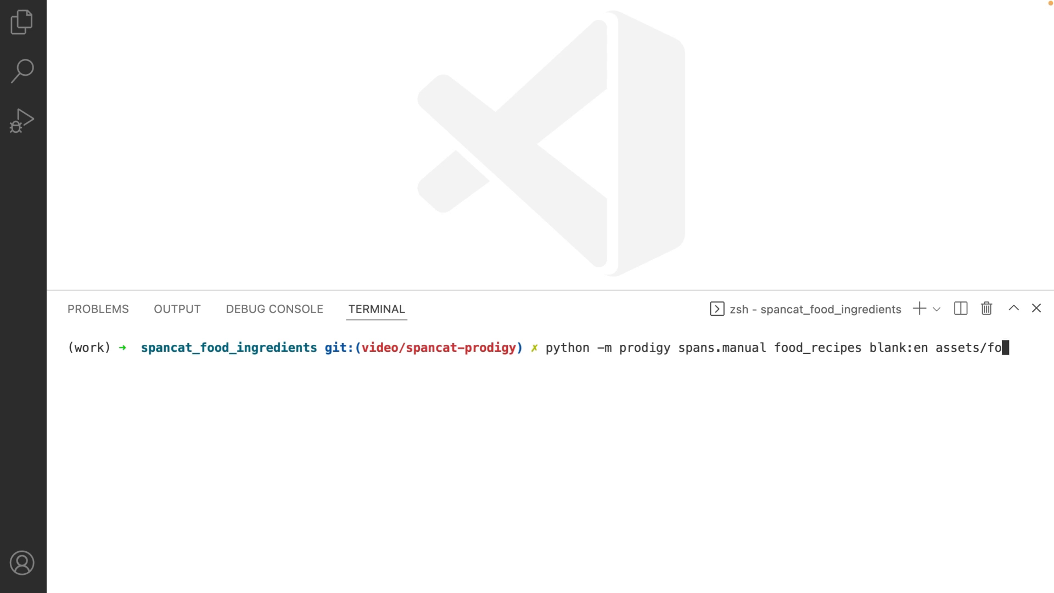
{"action": "type", "text": "od_recipes.jsonl "}
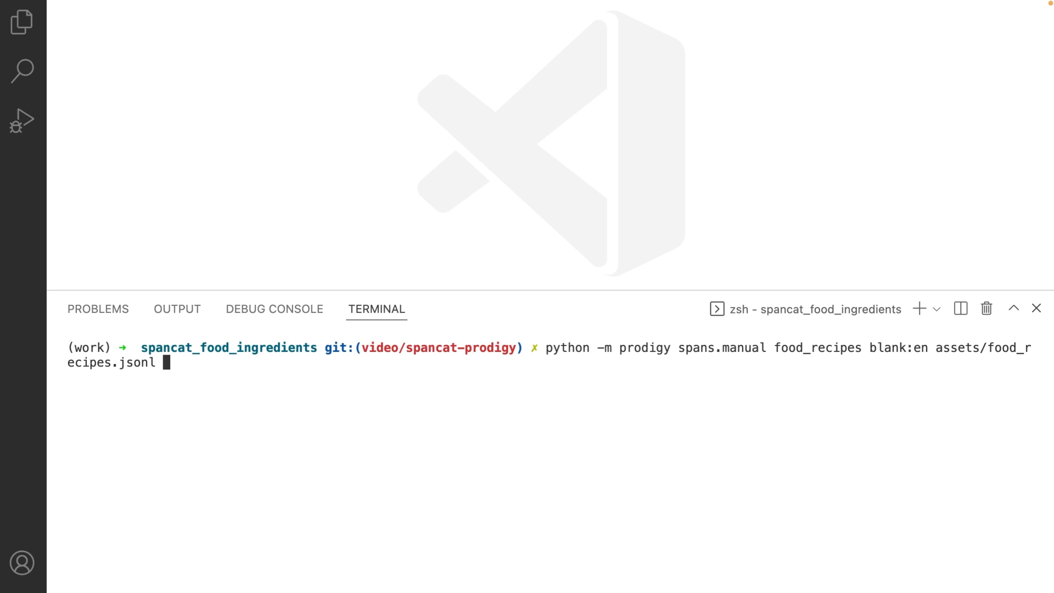
{"action": "type", "text": "--label INGREDIENT,INSTRUCTION"}
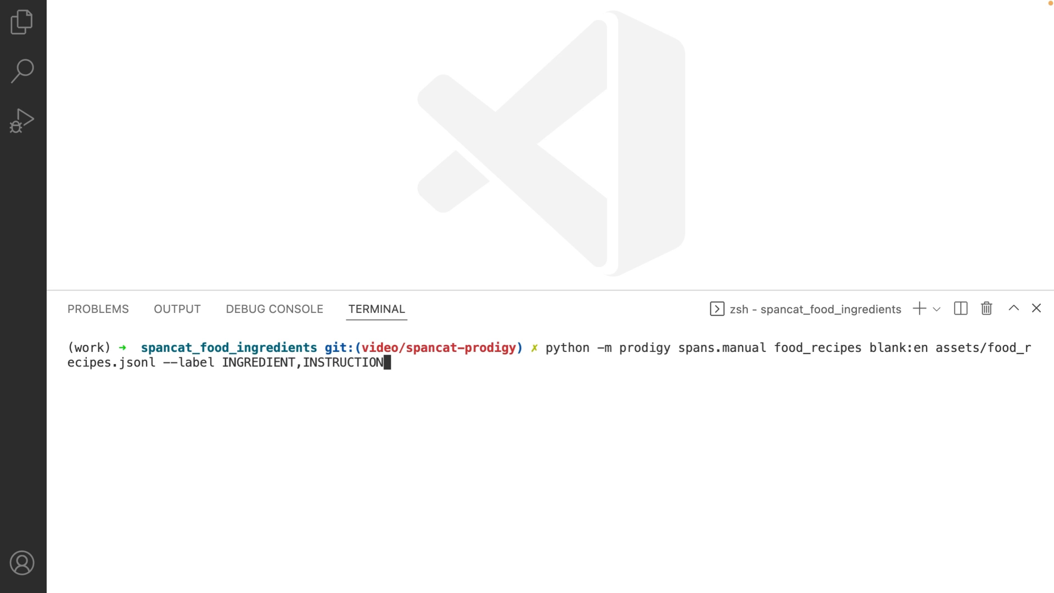
{"action": "key", "text": "Return"}
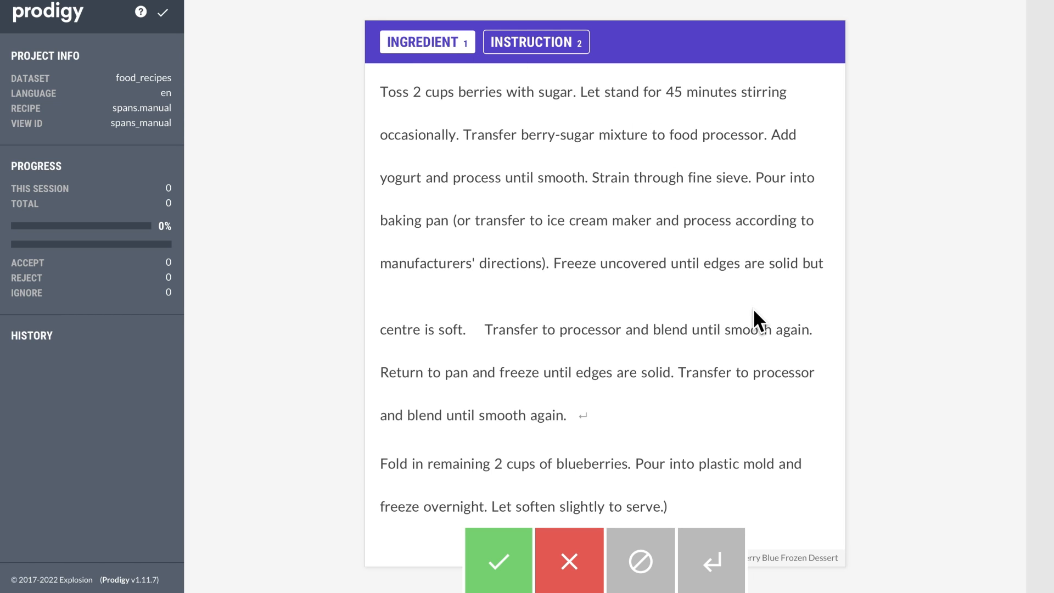
Label berries, sugar, berry-sugar mixture, yogurt and blueberries as INGREDIENT spans in the first recipe.
{"action": "scroll", "coordinate": [753, 308], "scroll_direction": "down", "scroll_amount": 2}
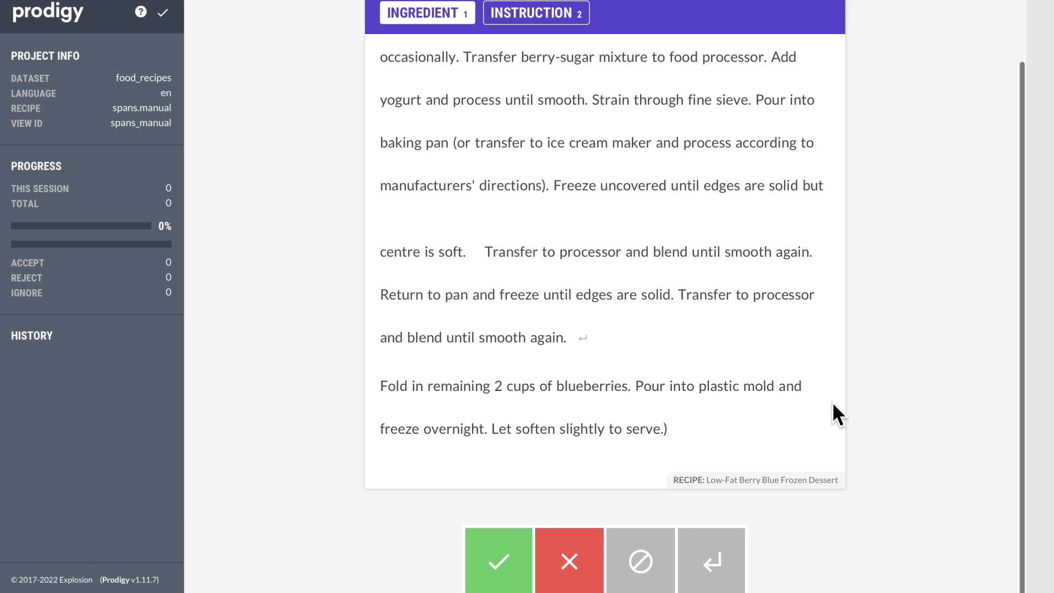
{"action": "scroll", "coordinate": [833, 404], "scroll_direction": "up", "scroll_amount": 2}
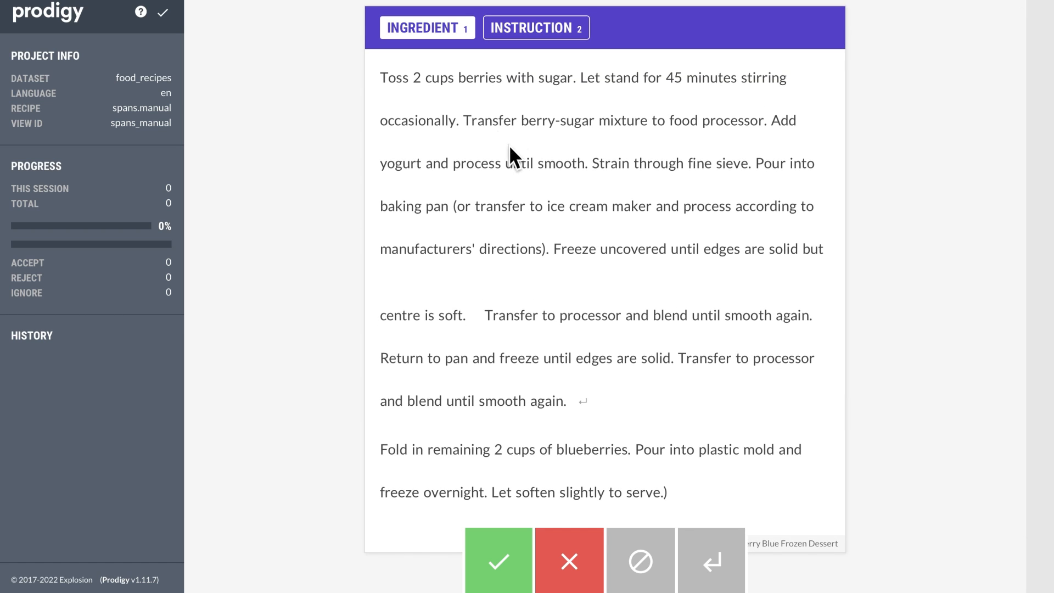
{"action": "left_click_drag", "start_coordinate": [473, 82], "coordinate": [490, 82]}
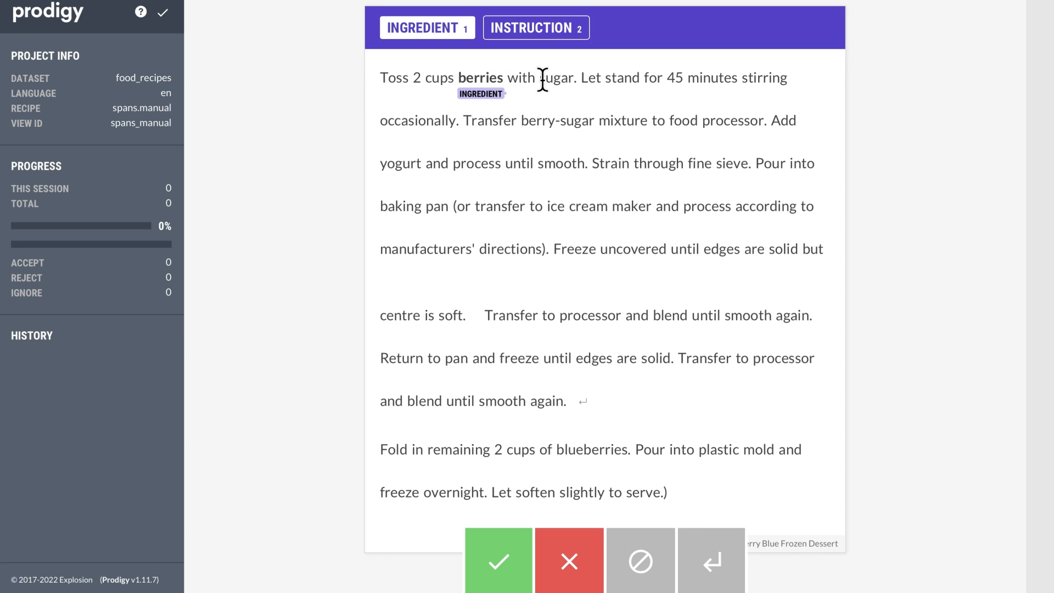
{"action": "left_click_drag", "start_coordinate": [564, 79], "coordinate": [573, 78]}
{"action": "left_click_drag", "start_coordinate": [543, 123], "coordinate": [645, 121]}
{"action": "double_click", "coordinate": [384, 163]}
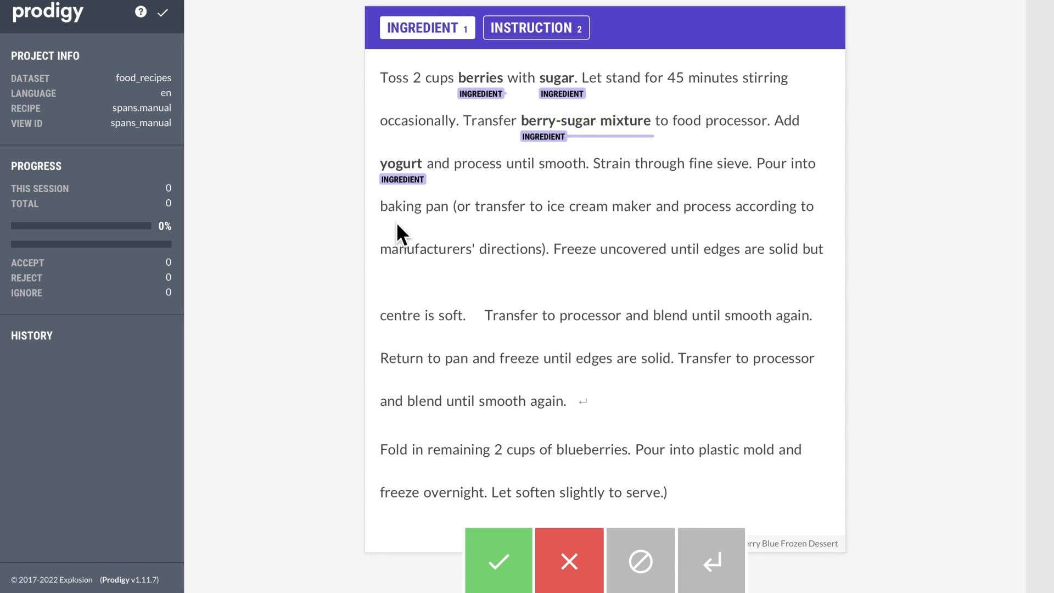
{"action": "double_click", "coordinate": [594, 448]}
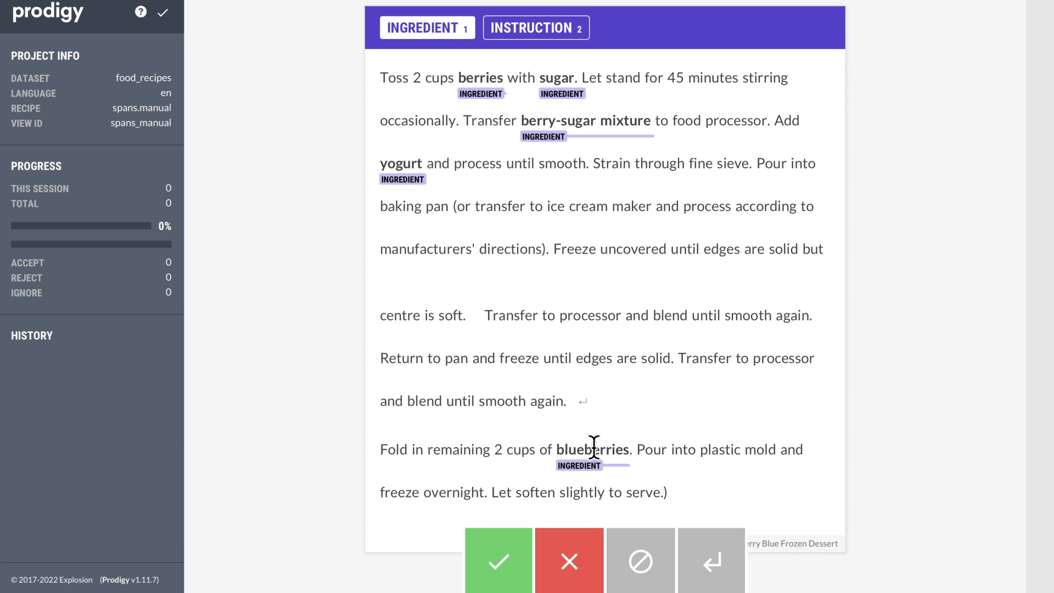
Mark the four instruction sentences of the first recipe as INSTRUCTION spans and accept the annotated recipe.
{"action": "left_click", "coordinate": [506, 39]}
{"action": "left_click_drag", "start_coordinate": [391, 77], "coordinate": [574, 77]}
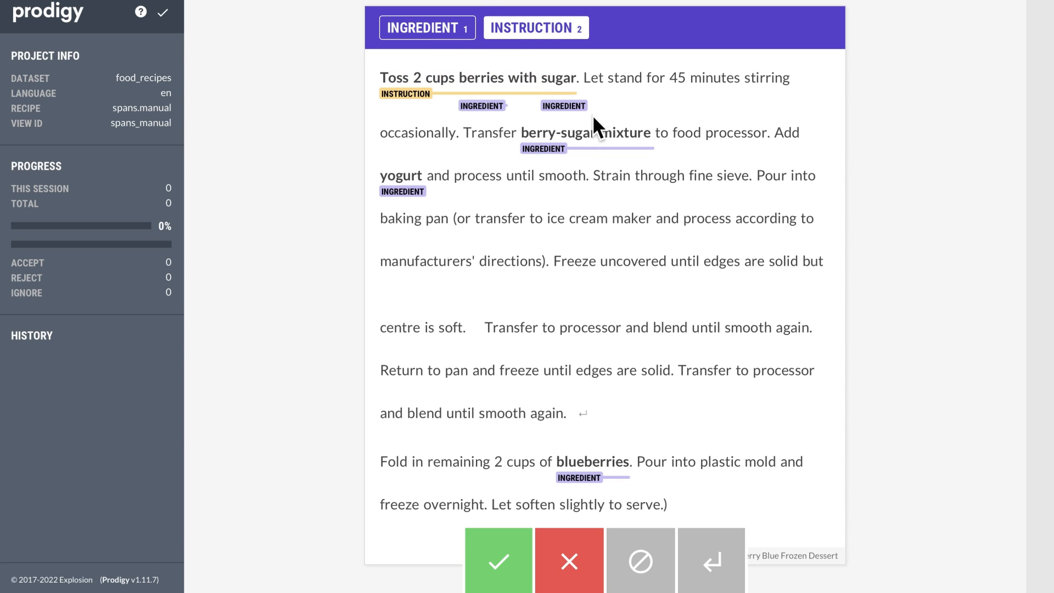
{"action": "left_click_drag", "start_coordinate": [484, 131], "coordinate": [723, 132]}
{"action": "left_click_drag", "start_coordinate": [793, 134], "coordinate": [585, 187]}
{"action": "left_click_drag", "start_coordinate": [396, 488], "coordinate": [626, 487]}
{"action": "scroll", "coordinate": [661, 434], "scroll_direction": "down", "scroll_amount": 1}
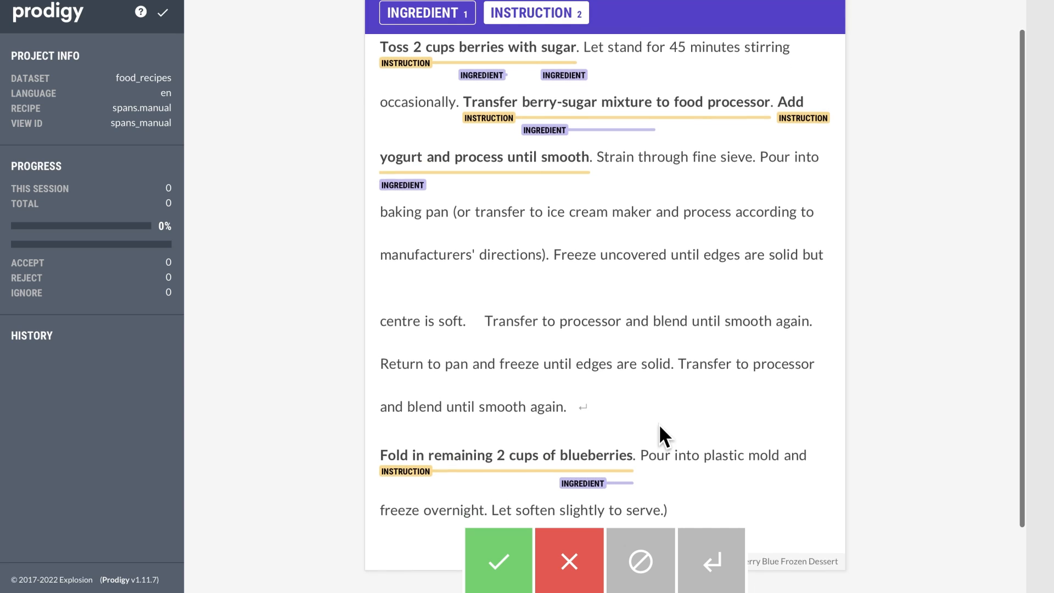
{"action": "scroll", "coordinate": [660, 427], "scroll_direction": "up", "scroll_amount": 1}
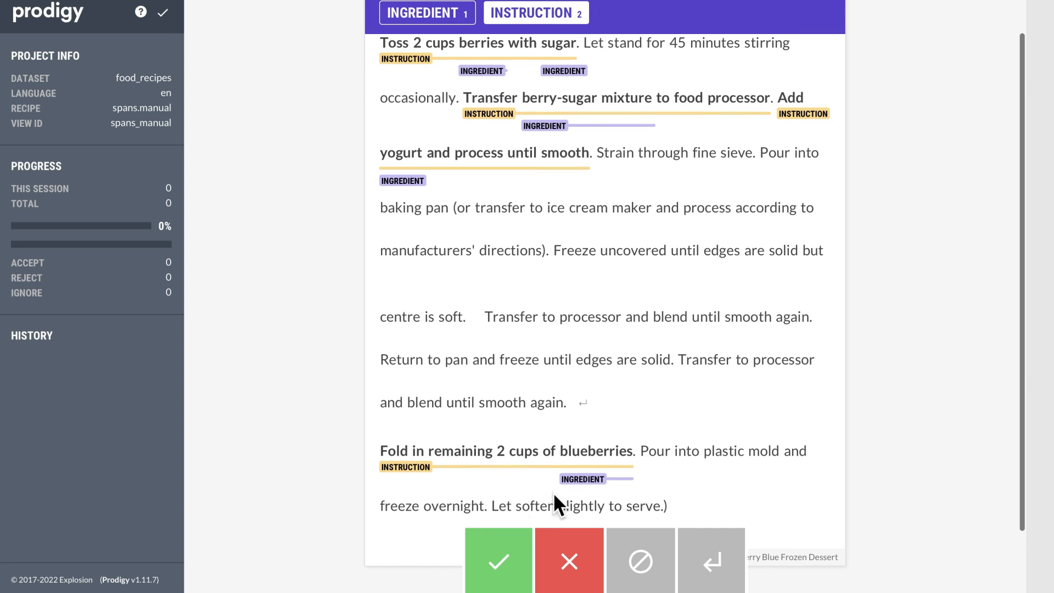
{"action": "left_click", "coordinate": [504, 571]}
{"action": "scroll", "coordinate": [666, 377], "scroll_direction": "down", "scroll_amount": 5}
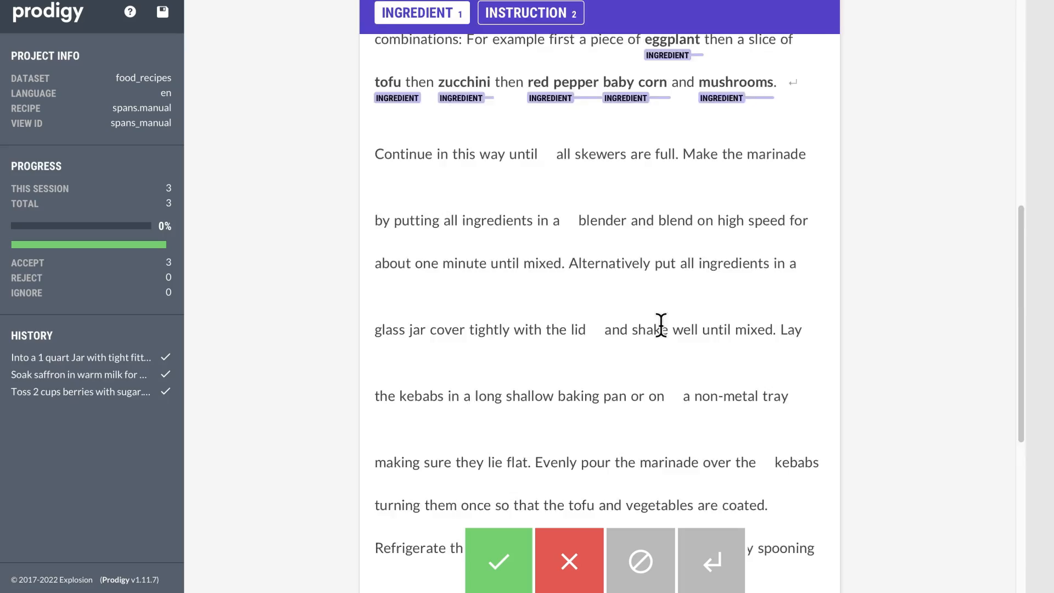
{"action": "scroll", "coordinate": [640, 419], "scroll_direction": "up", "scroll_amount": 6}
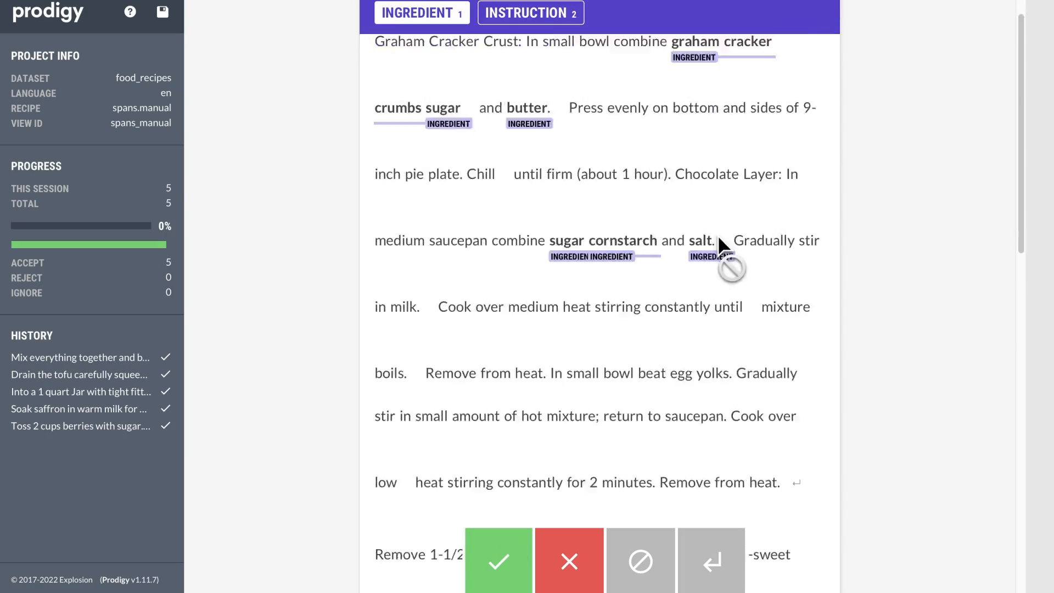
{"action": "scroll", "coordinate": [717, 235], "scroll_direction": "down", "scroll_amount": 10}
{"action": "scroll", "coordinate": [706, 302], "scroll_direction": "up", "scroll_amount": 8}
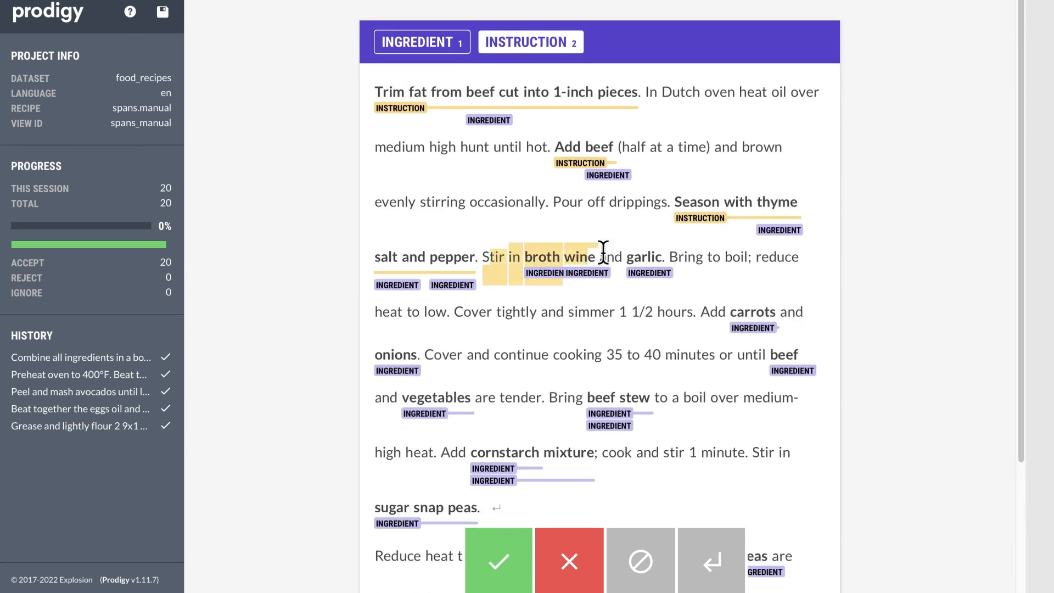
Mark the remaining instruction spans in the beef stew recipe, accept it and save the annotations.
{"action": "scroll", "coordinate": [604, 249], "scroll_direction": "down", "scroll_amount": 4}
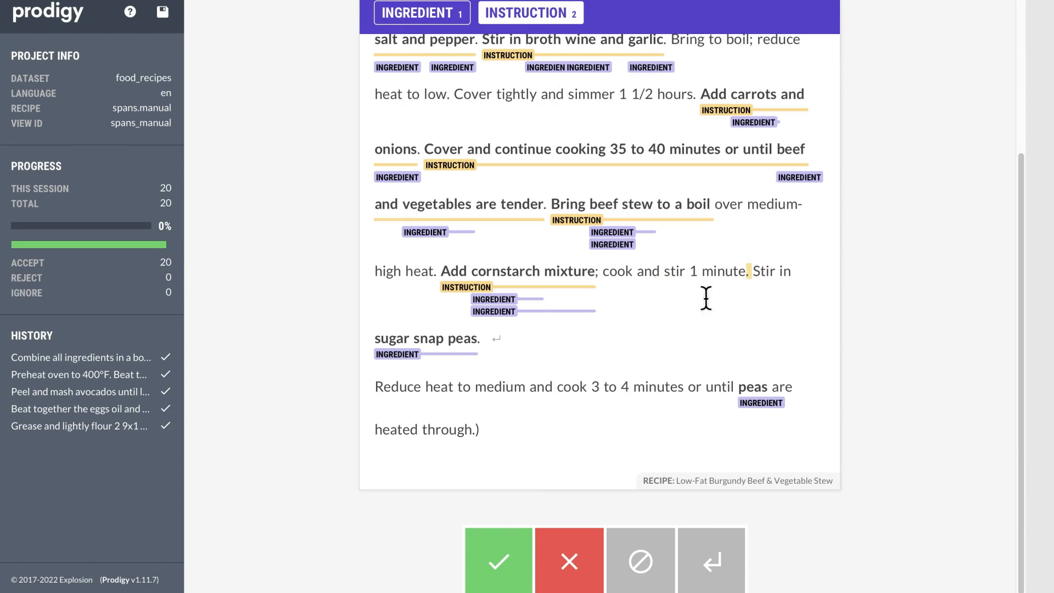
{"action": "left_click_drag", "start_coordinate": [706, 298], "coordinate": [472, 337]}
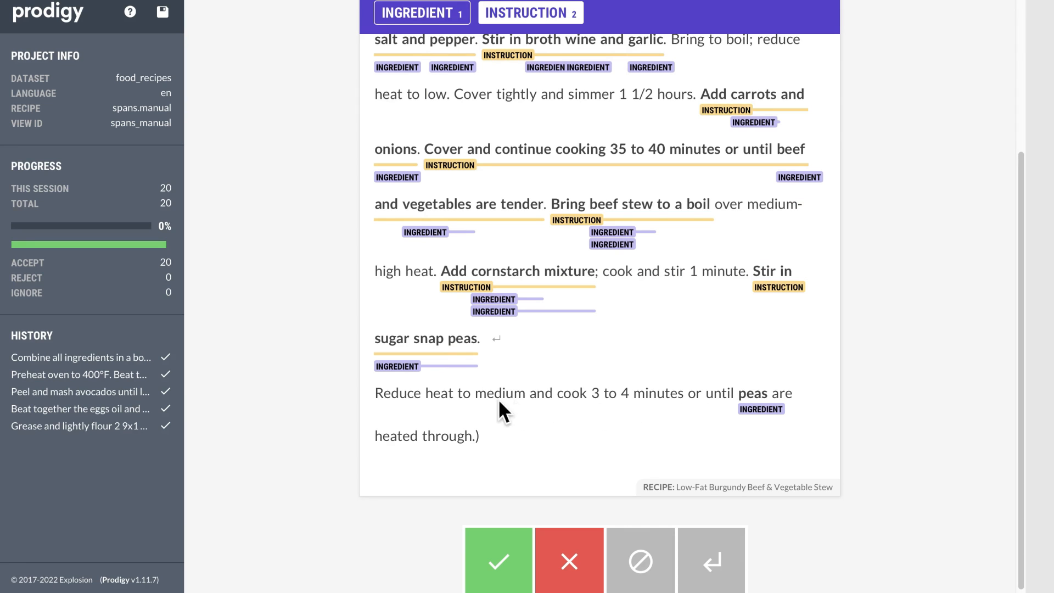
{"action": "left_click_drag", "start_coordinate": [409, 394], "coordinate": [442, 442]}
{"action": "left_click", "coordinate": [490, 553]}
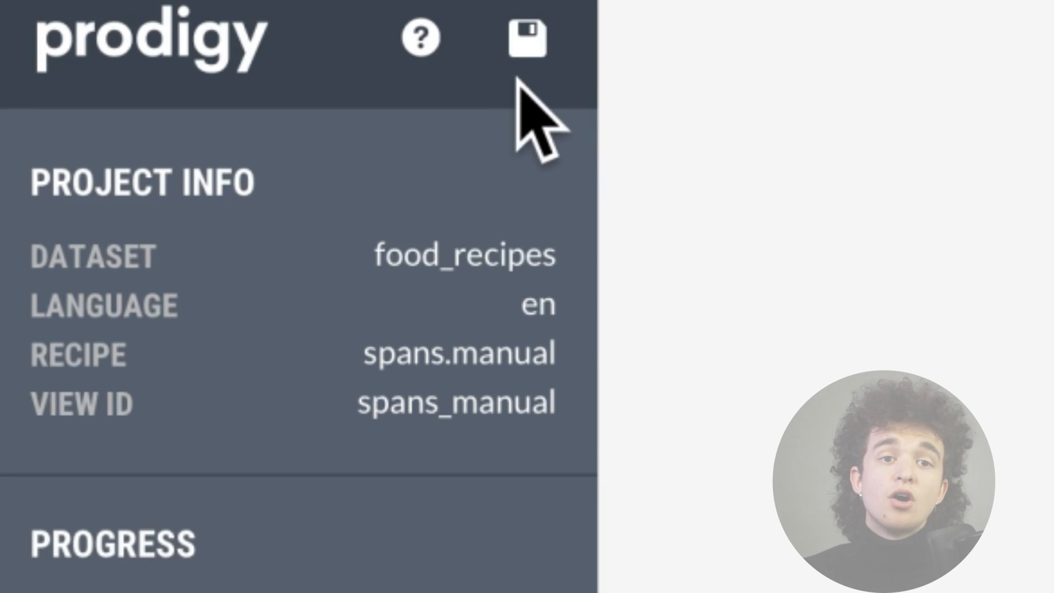
{"action": "left_click", "coordinate": [345, 27]}
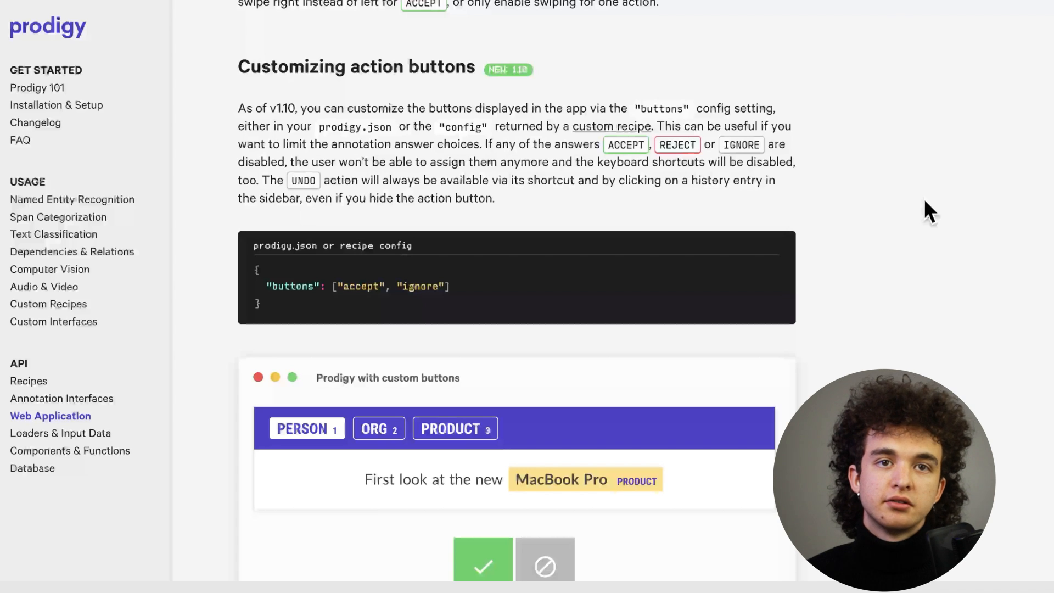
Read the Prodigy web application docs on customizing action buttons and statistics.
{"action": "scroll", "coordinate": [924, 200], "scroll_direction": "down", "scroll_amount": 2}
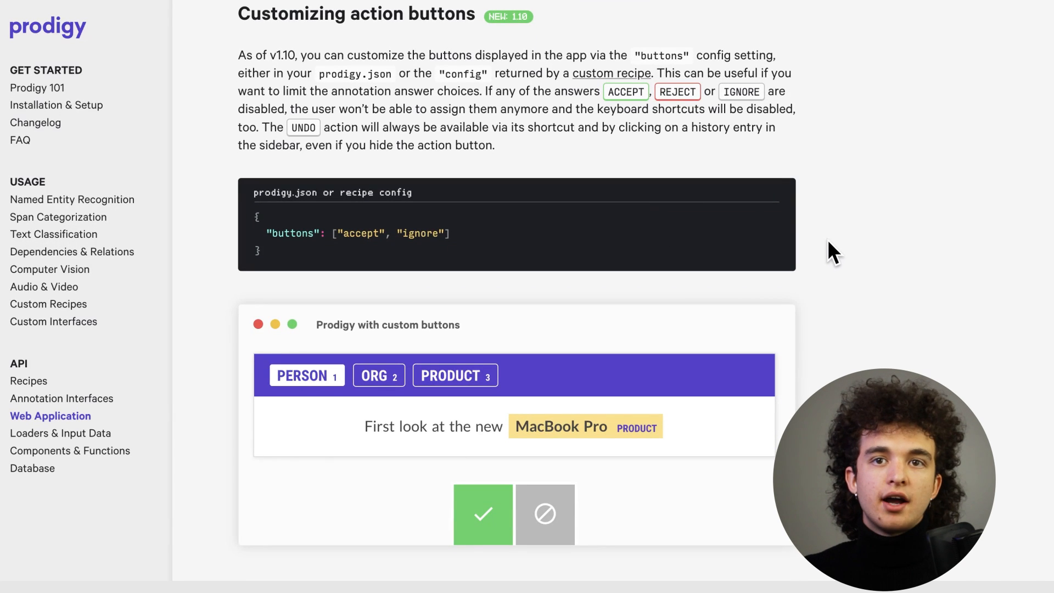
{"action": "scroll", "coordinate": [828, 241], "scroll_direction": "down", "scroll_amount": 6}
{"action": "scroll", "coordinate": [828, 241], "scroll_direction": "down", "scroll_amount": 17}
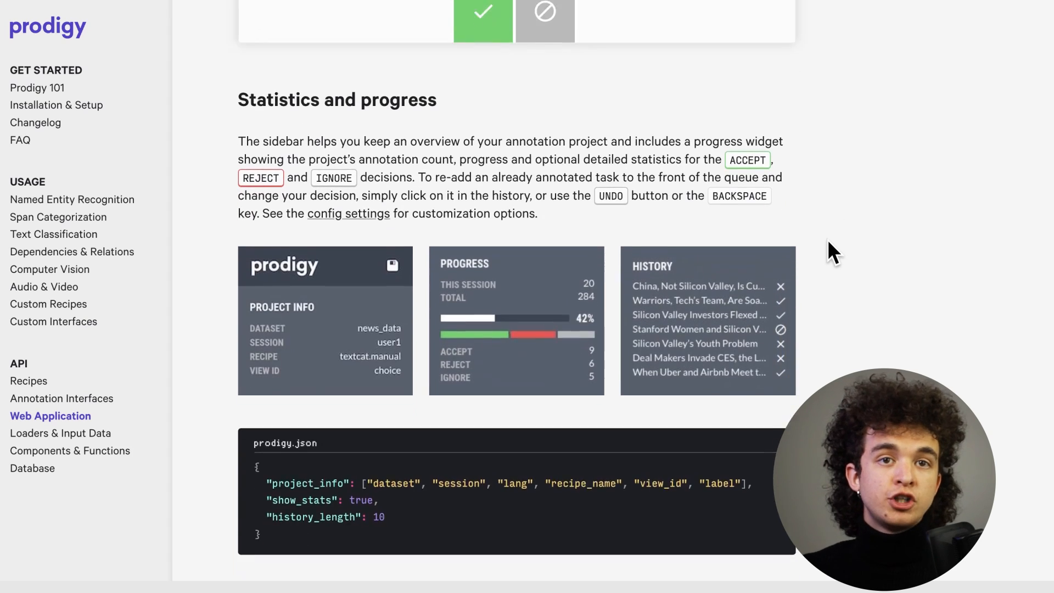
{"action": "scroll", "coordinate": [828, 239], "scroll_direction": "down", "scroll_amount": 6}
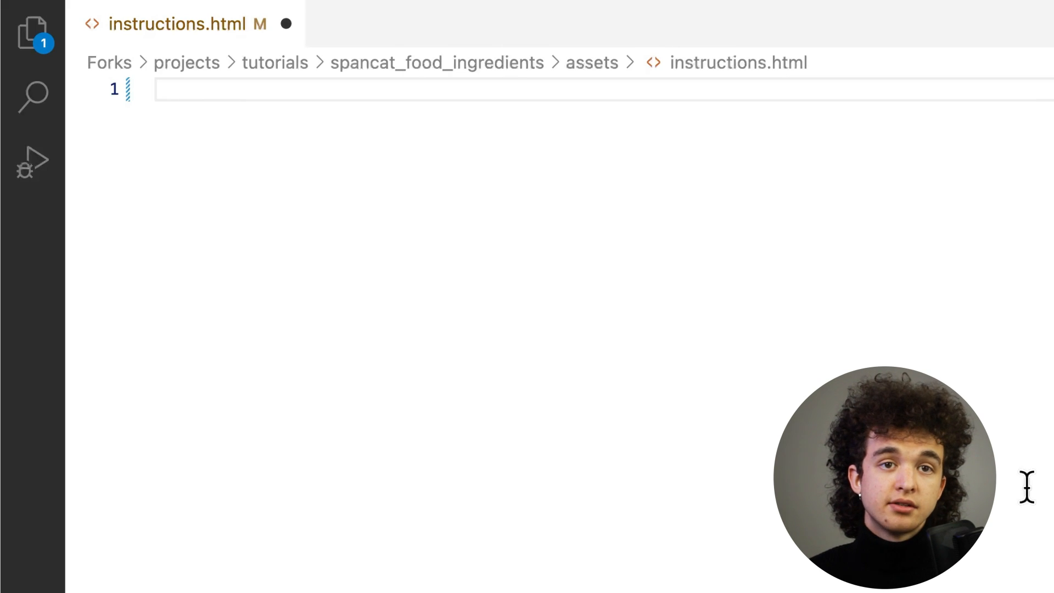
In instructions.html, create a div containing the paragraph "Ingredient: Foods that are used in the recipe.".
{"action": "type", "text": "<"}
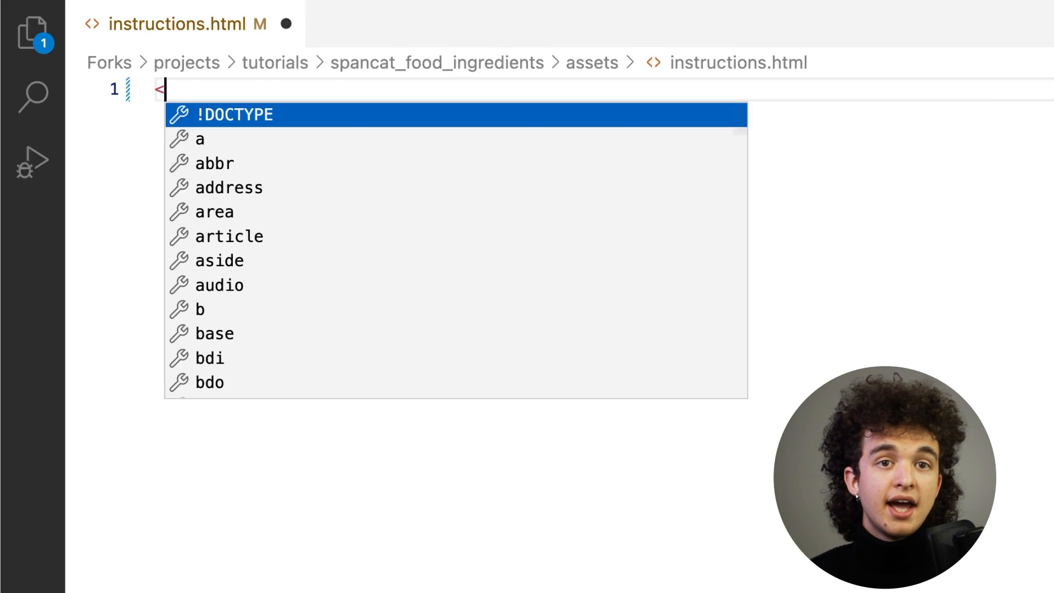
{"action": "type", "text": "div></div>"}
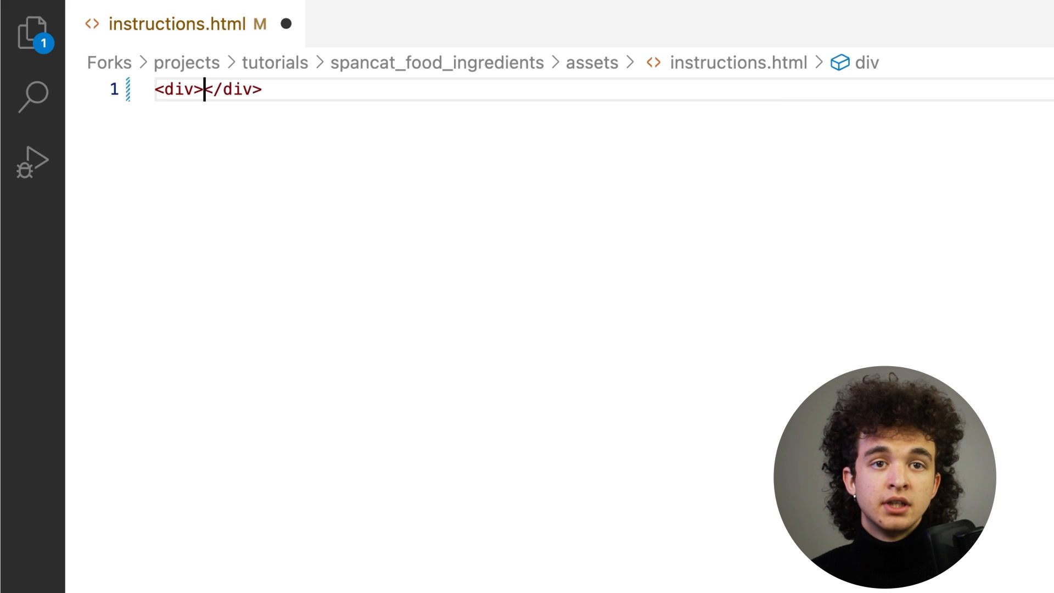
{"action": "key", "text": "Return"}
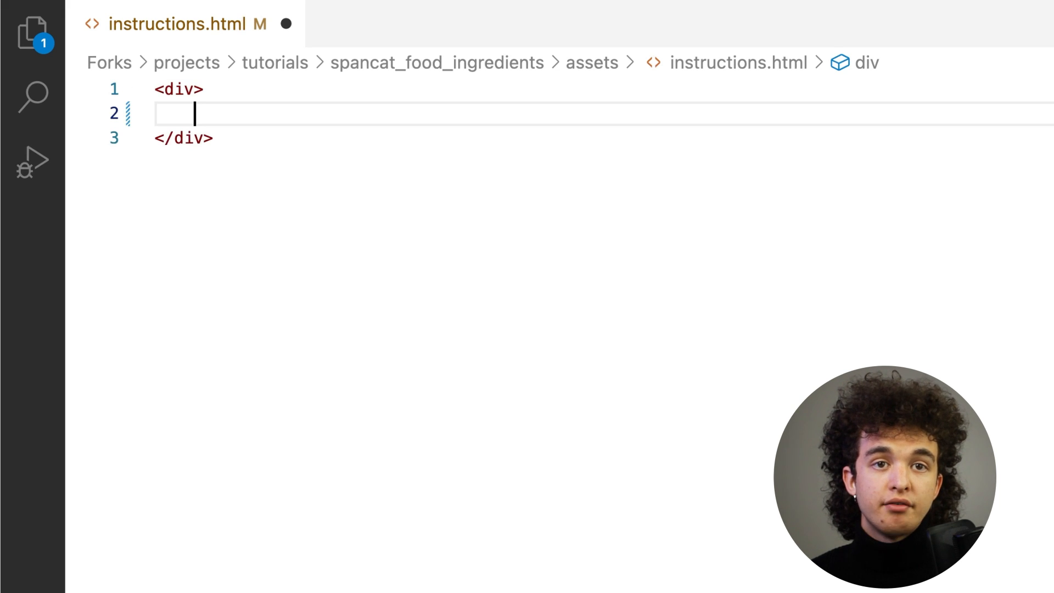
{"action": "type", "text": "<p"}
{"action": "type", "text": ">"}
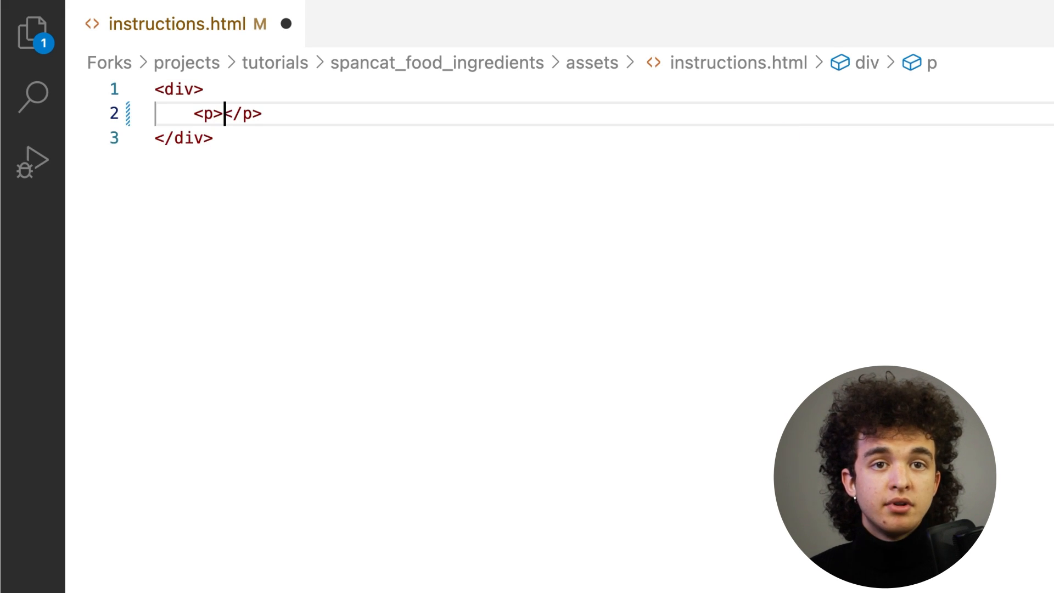
{"action": "type", "text": "Ingredient:"}
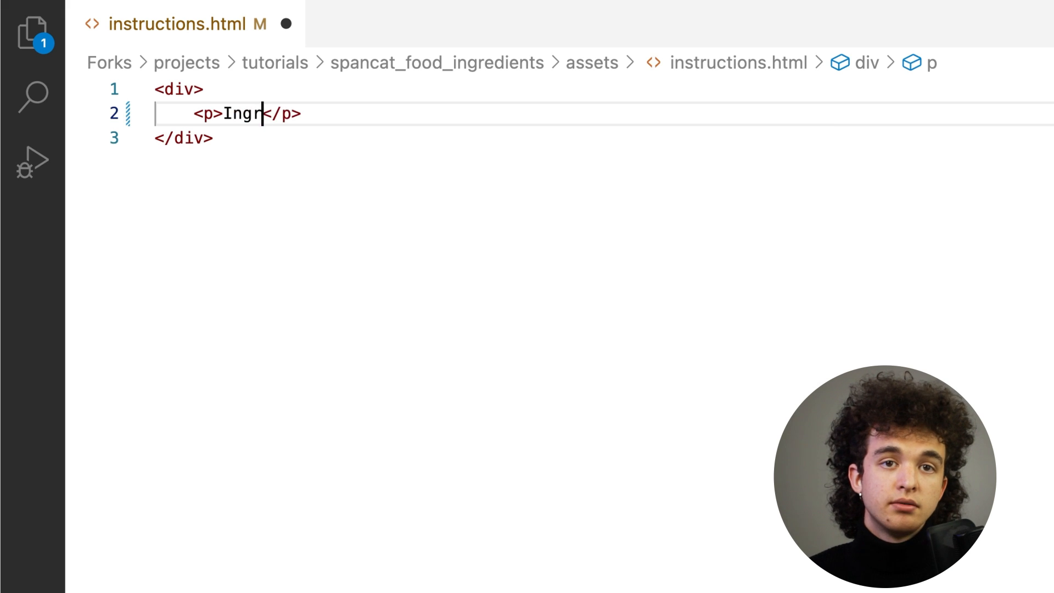
{"action": "type", "text": " Foods that are used in the rec"}
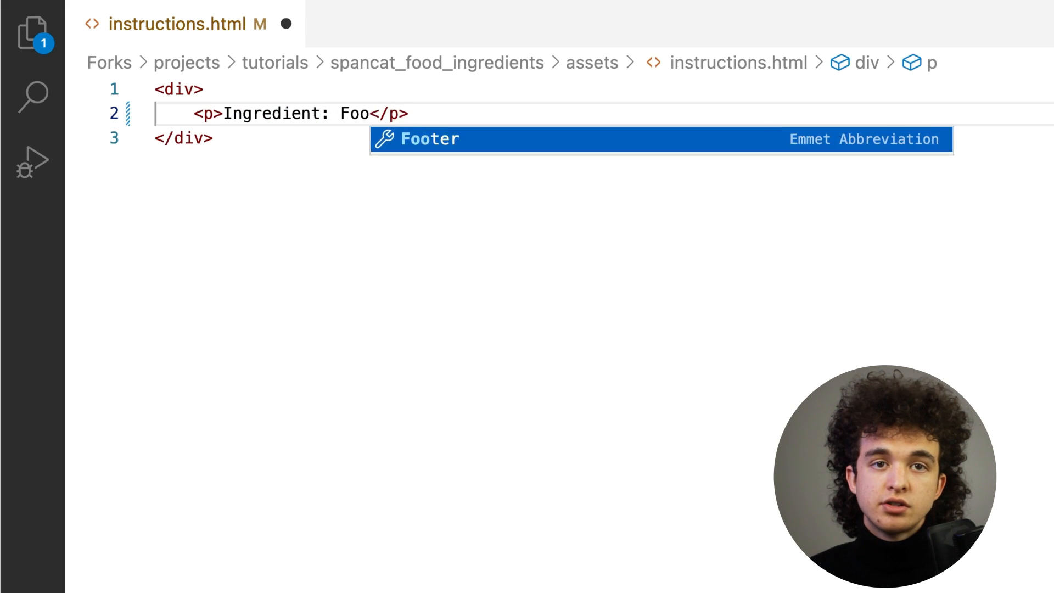
{"action": "type", "text": "ipe."}
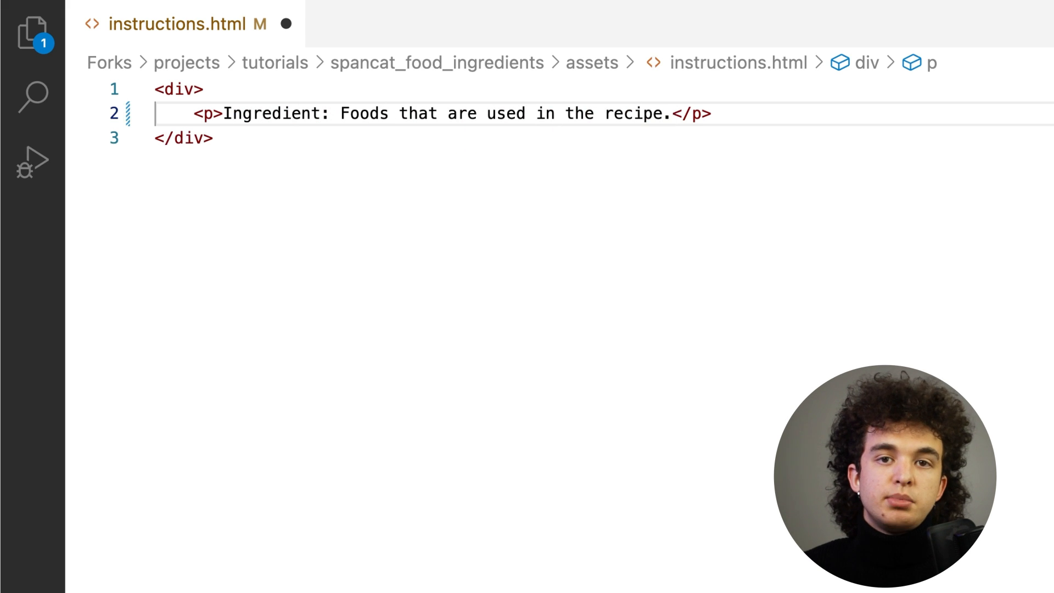
Add a second paragraph "Instruction: Instructions that contain at least one ingredient." inside the div.
{"action": "left_click", "coordinate": [838, 117]}
{"action": "key", "text": "Return"}
{"action": "type", "text": "<p>"}
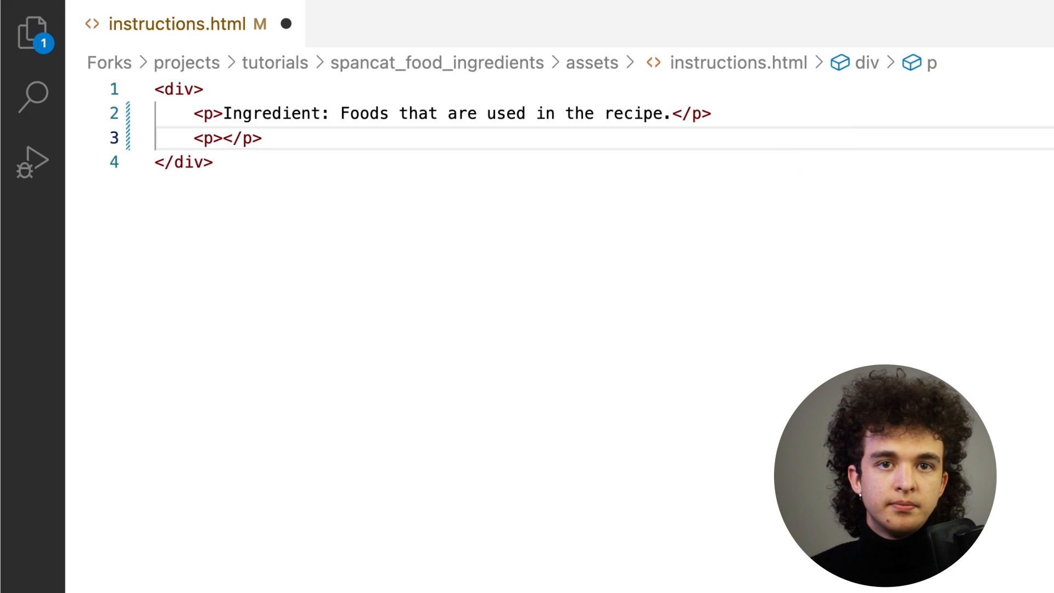
{"action": "type", "text": "Instructi"}
{"action": "type", "text": "on: Instructions that contain at le"}
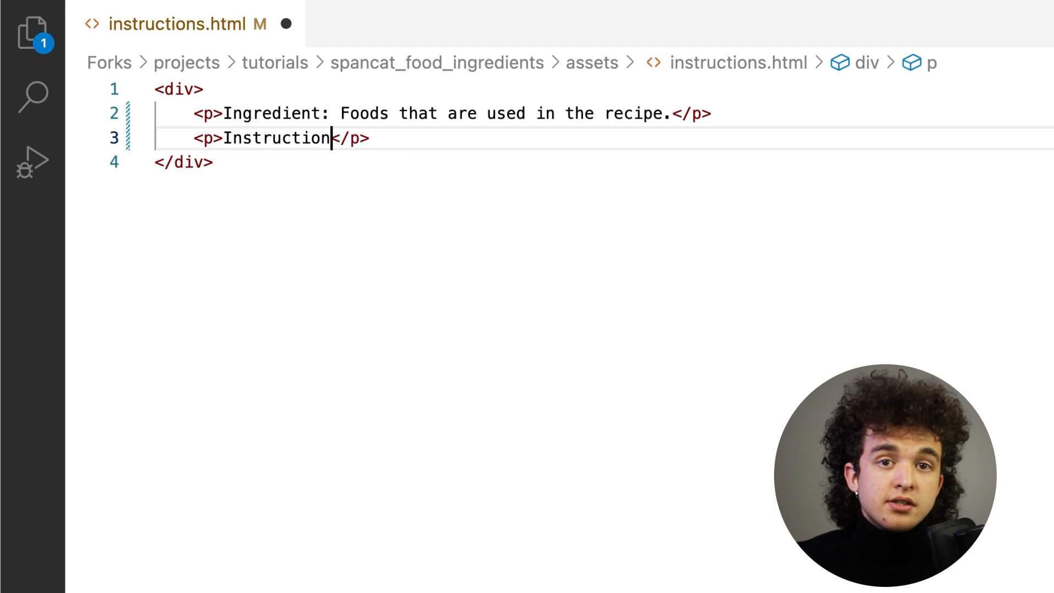
{"action": "type", "text": "ast one ingredient."}
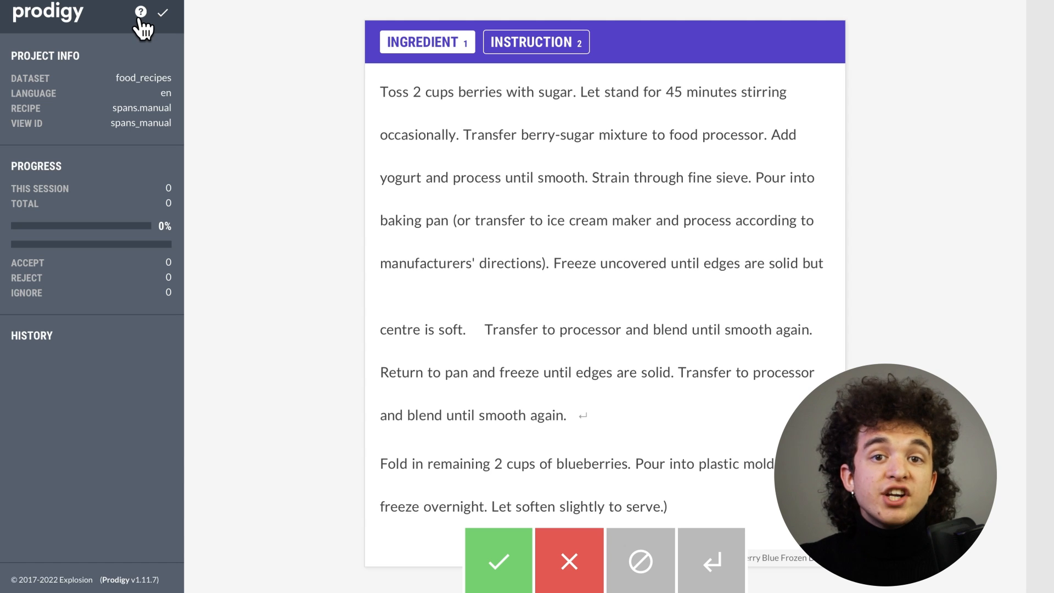
Open the annotation help in Prodigy and read the docs section on working with patterns.
{"action": "left_click", "coordinate": [140, 17]}
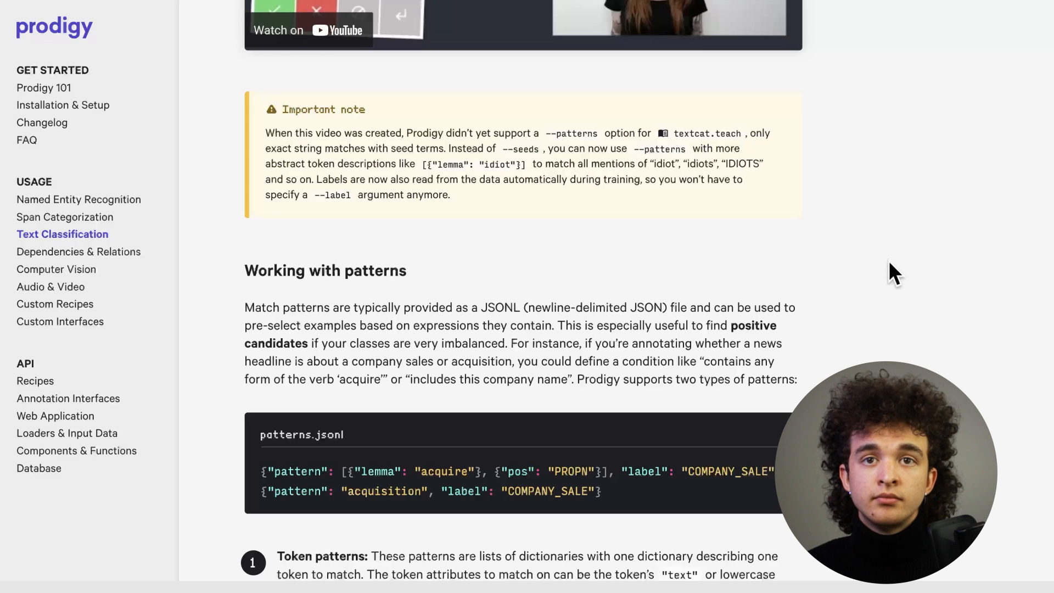
{"action": "scroll", "coordinate": [889, 262], "scroll_direction": "down", "scroll_amount": 4}
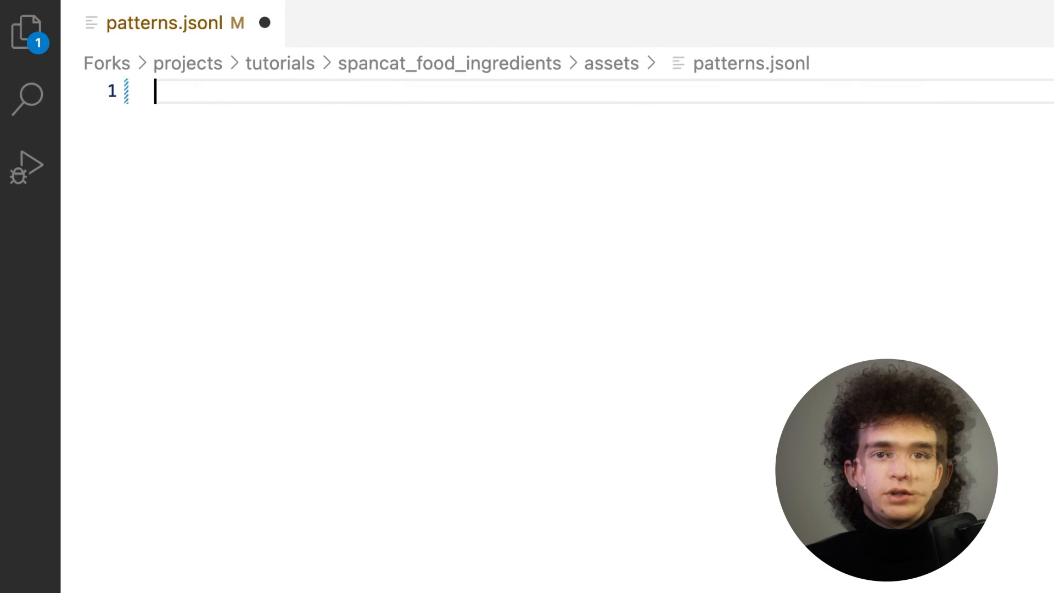
In patterns.jsonl, write a pattern matching the TEXT "sugar" with the label INGREDIENT.
{"action": "type", "text": "{p"}
{"action": "key", "text": "BackSpace"}
{"action": "type", "text": "\"pattern\": "}
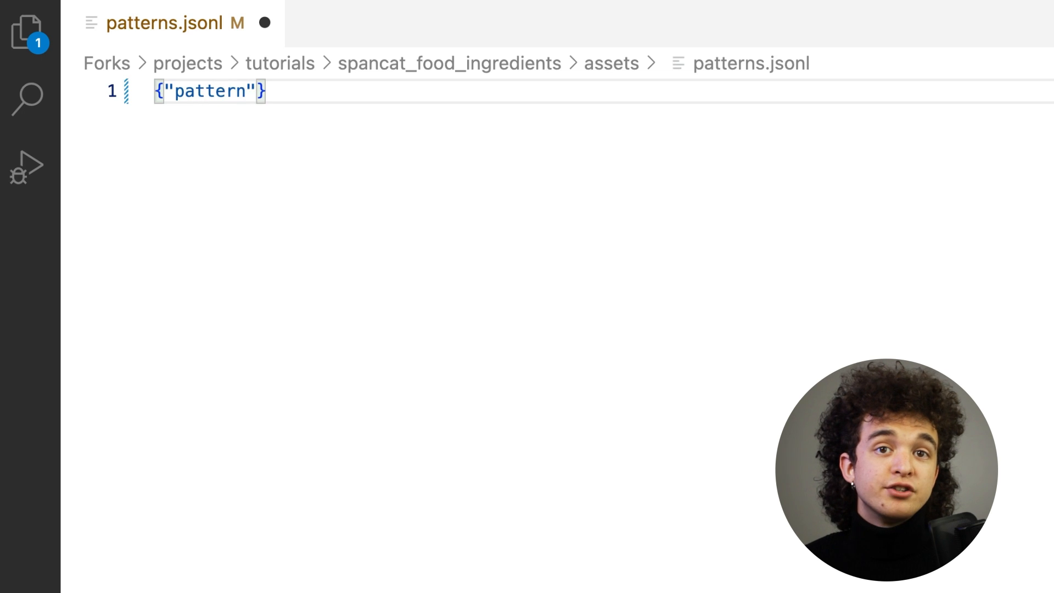
{"action": "type", "text": "["}
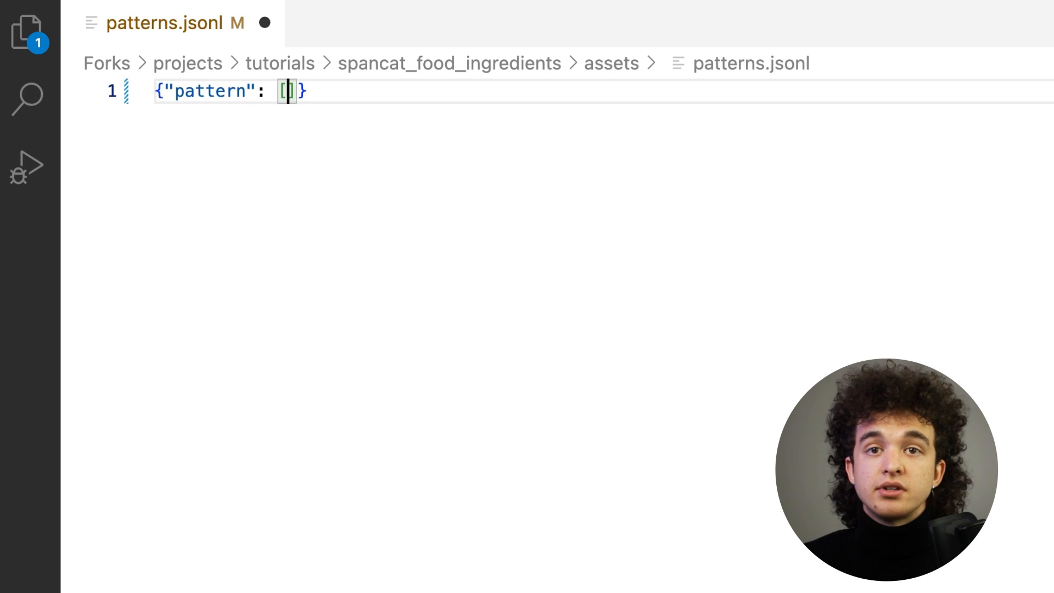
{"action": "type", "text": "{\"TEXT\":"}
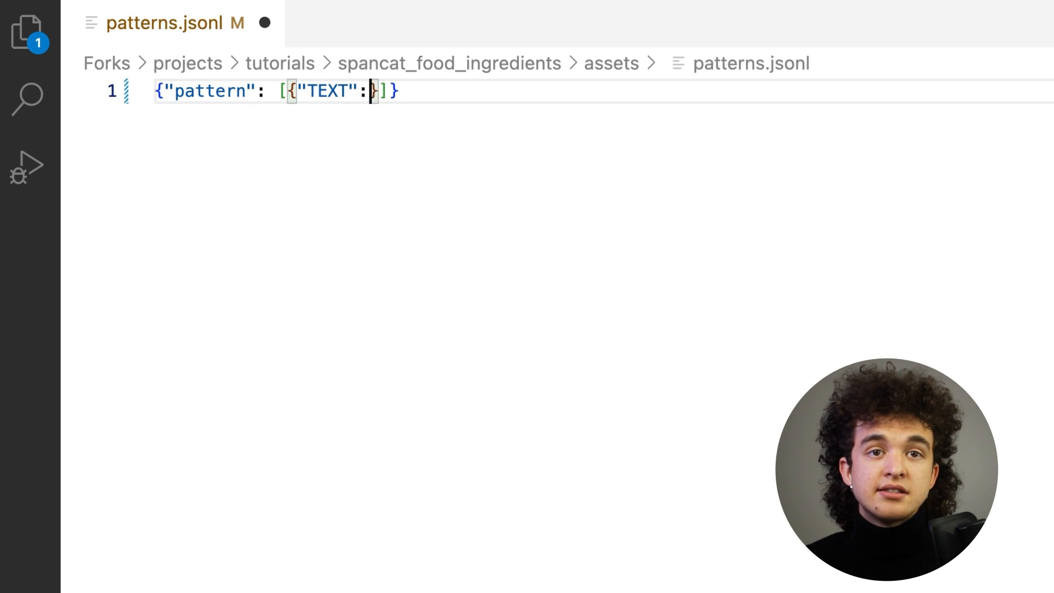
{"action": "type", "text": "\"sugar"}
{"action": "key", "text": "Right"}
{"action": "key", "text": "Right"}
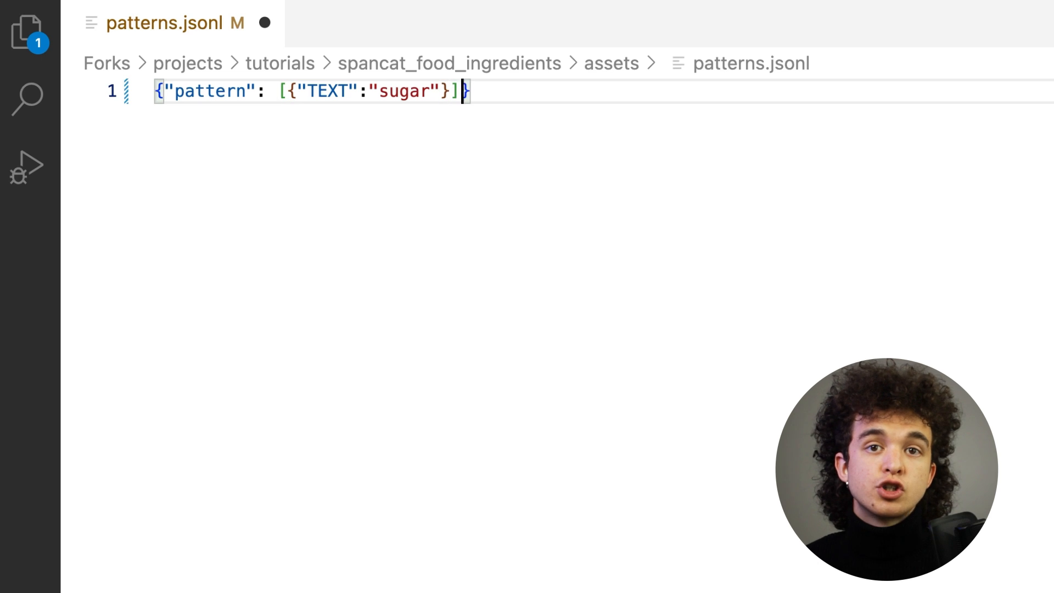
{"action": "type", "text": ", \"label\": \"INGREDIENT"}
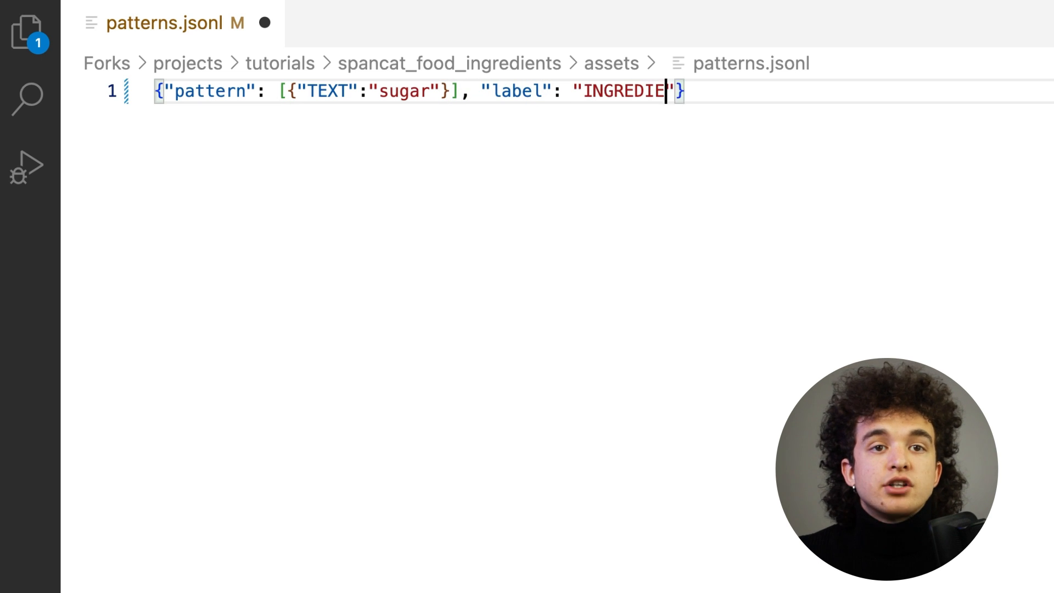
{"action": "key", "text": "Right"}
Duplicate the pattern line and change it to match the LEMMA "berry".
{"action": "left_click_drag", "start_coordinate": [708, 90], "coordinate": [155, 90]}
{"action": "key", "text": "super+c"}
{"action": "key", "text": "Right"}
{"action": "key", "text": "Return"}
{"action": "key", "text": "super+v"}
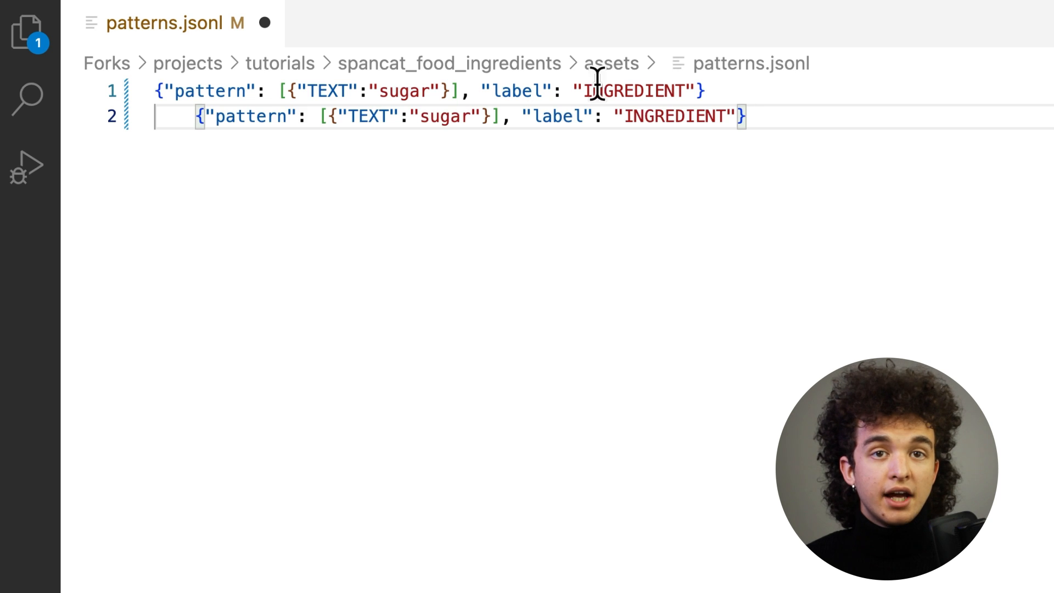
{"action": "left_click", "coordinate": [199, 117]}
{"action": "key", "text": "BackSpace"}
{"action": "double_click", "coordinate": [322, 117]}
{"action": "type", "text": "LEMMA"}
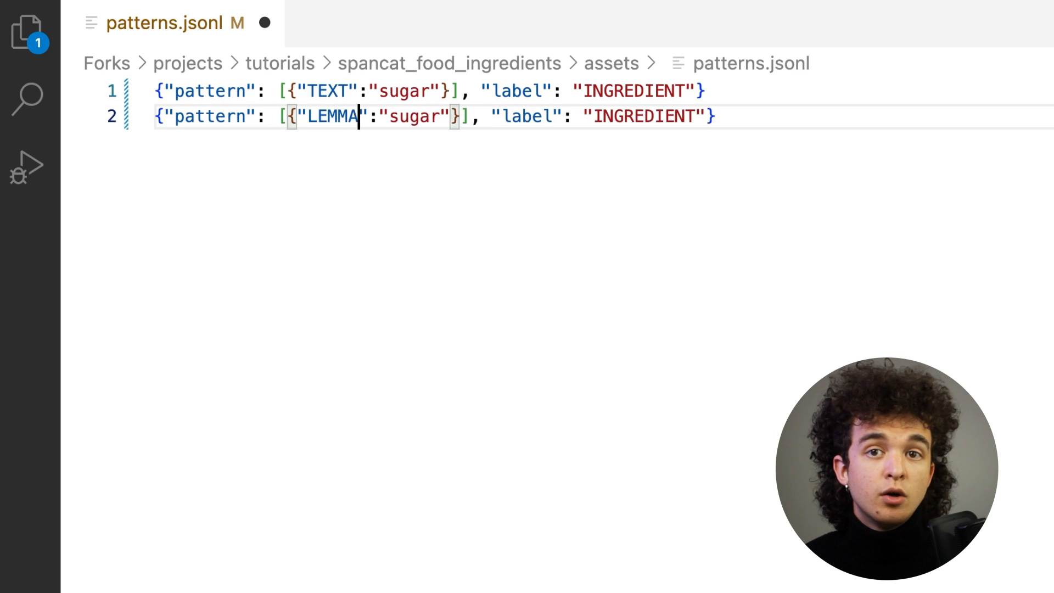
{"action": "double_click", "coordinate": [418, 117]}
{"action": "type", "text": "berry"}
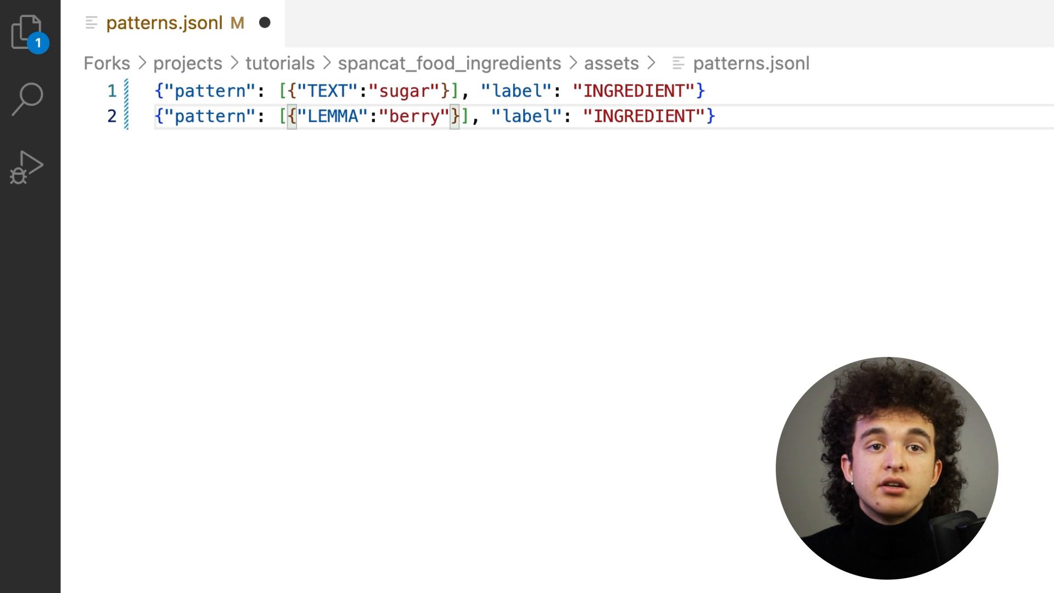
Add a third pattern line matching the TEXT "yogurt" as INGREDIENT.
{"action": "left_click_drag", "start_coordinate": [96, 152], "coordinate": [148, 130]}
{"action": "key", "text": "super+c"}
{"action": "left_click", "coordinate": [823, 112]}
{"action": "key", "text": "Return"}
{"action": "key", "text": "super+v"}
{"action": "left_click", "coordinate": [195, 142]}
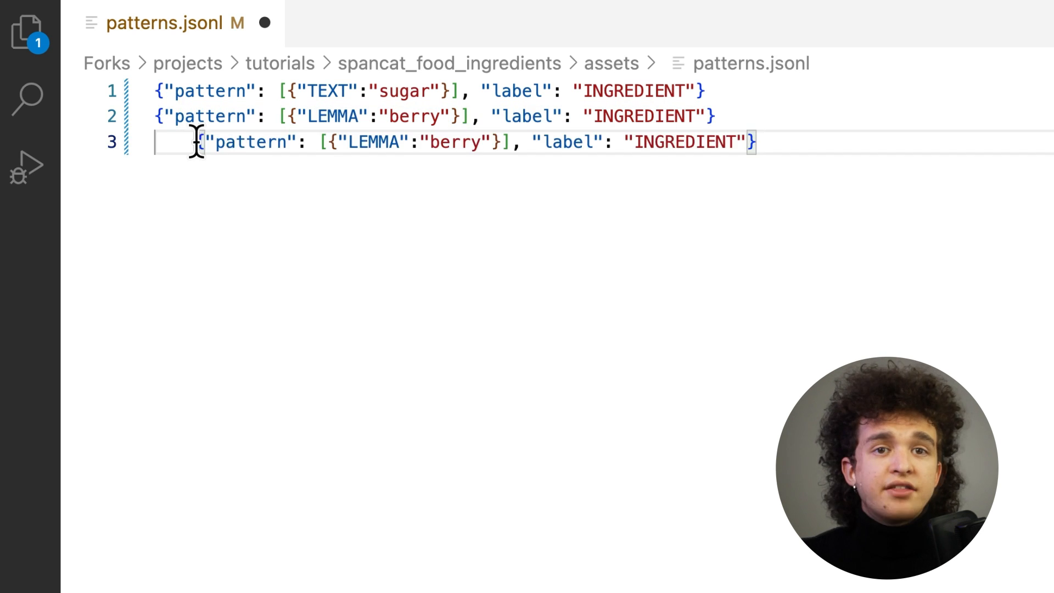
{"action": "key", "text": "BackSpace"}
{"action": "double_click", "coordinate": [324, 141]}
{"action": "type", "text": "TEXT"}
{"action": "double_click", "coordinate": [409, 141]}
{"action": "type", "text": "yogurt"}
Add a fourth pattern matching the TEXT "blueberries" as INGREDIENT and save patterns.jsonl.
{"action": "left_click_drag", "start_coordinate": [719, 142], "coordinate": [137, 146]}
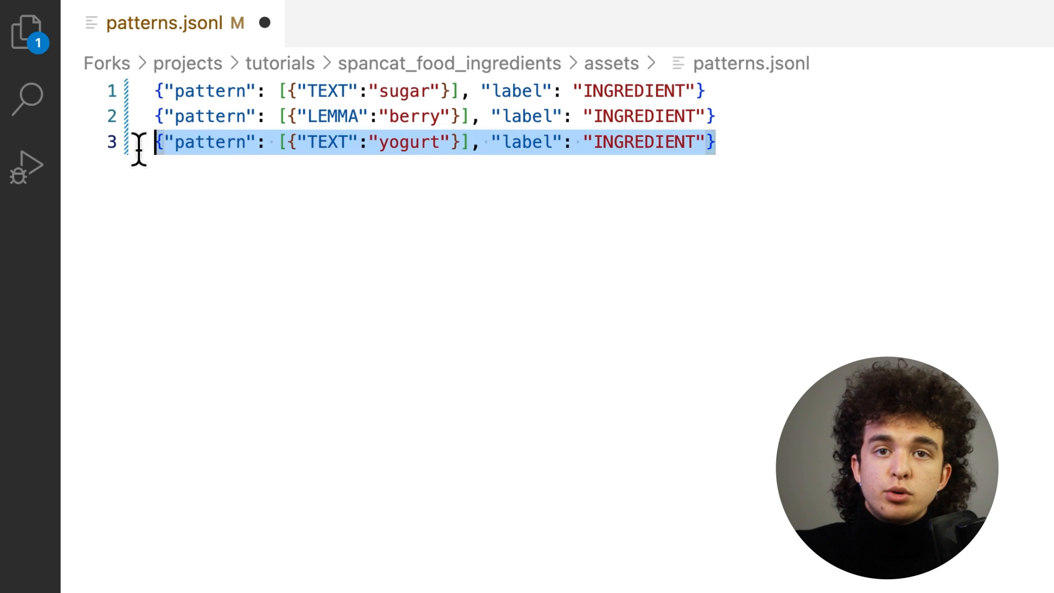
{"action": "left_click", "coordinate": [137, 146]}
{"action": "left_click", "coordinate": [758, 144]}
{"action": "key", "text": "Return"}
{"action": "key", "text": "super+v"}
{"action": "left_click", "coordinate": [195, 167]}
{"action": "key", "text": "BackSpace"}
{"action": "double_click", "coordinate": [407, 167]}
{"action": "type", "text": "blueberries"}
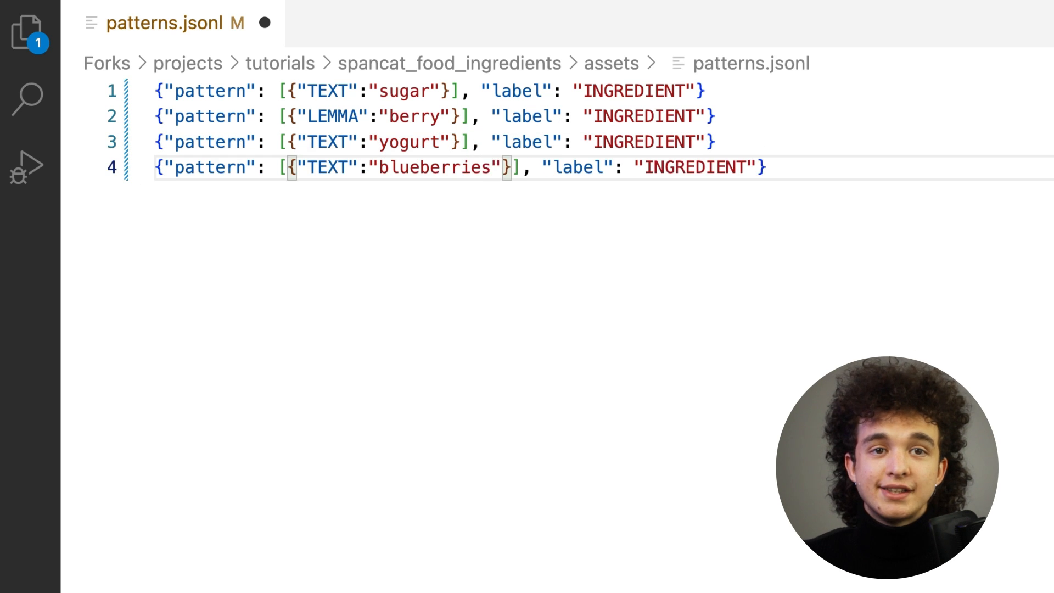
{"action": "left_click", "coordinate": [799, 169]}
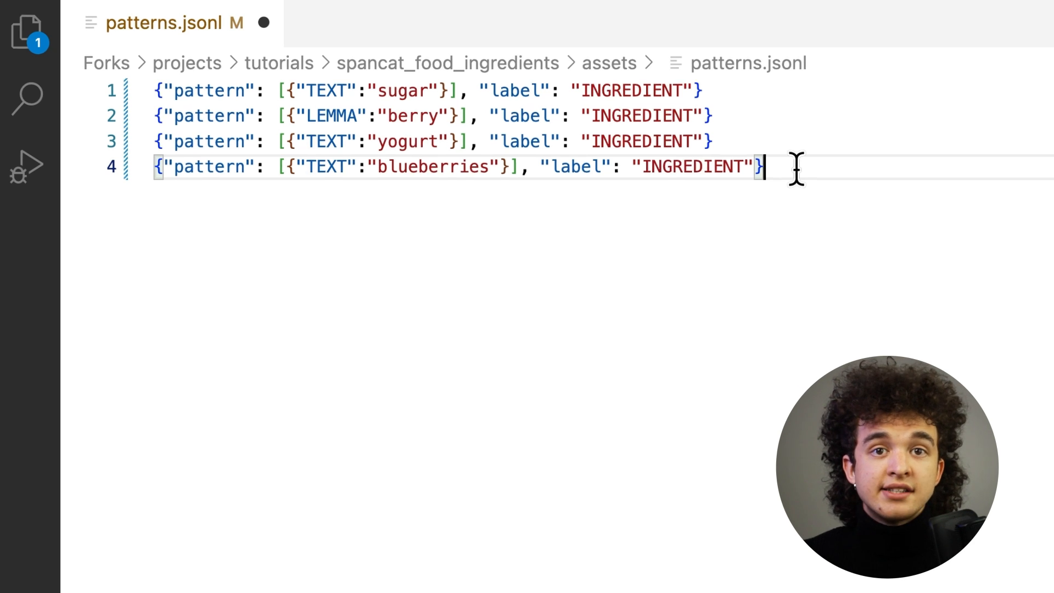
{"action": "key", "text": "cmd+s"}
Edit the spans.manual command to use en_core_web_sm instead of blank:en and add --patterns assets/patterns.jsonl.
{"action": "key", "text": "ctrl+grave"}
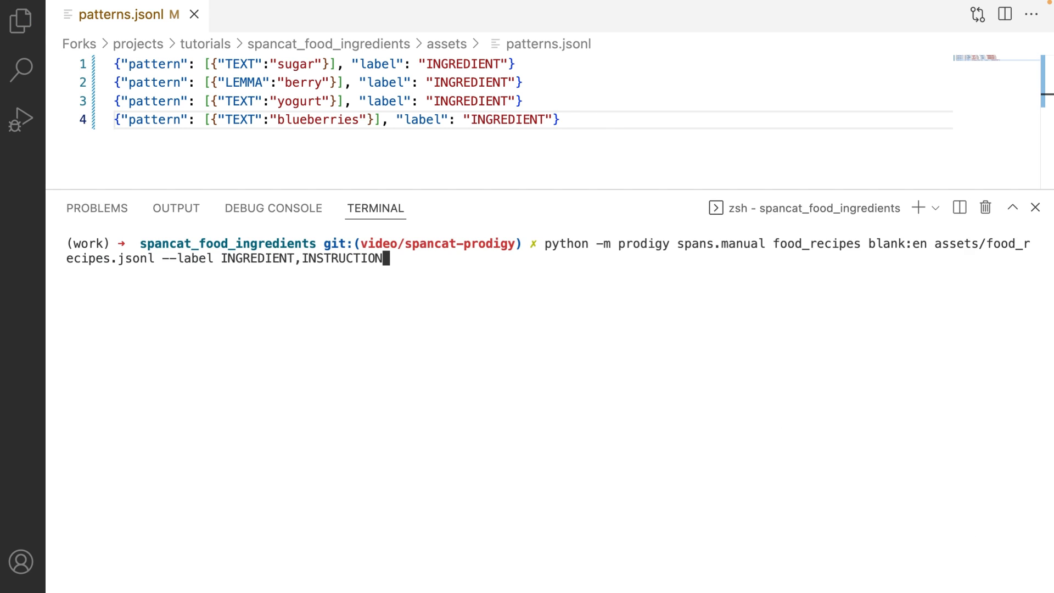
{"action": "key", "text": "Left"}
{"action": "key", "text": "Left"}
{"action": "key", "text": "Left"}
{"action": "key", "text": "Left"}
{"action": "key", "text": "Left"}
{"action": "key", "text": "Left"}
{"action": "key", "text": "Left"}
{"action": "key", "text": "Left"}
{"action": "key", "text": "Left"}
{"action": "key", "text": "Left"}
{"action": "key", "text": "Left"}
{"action": "key", "text": "Left"}
{"action": "key", "text": "Left"}
{"action": "key", "text": "Left"}
{"action": "key", "text": "Left"}
{"action": "key", "text": "Left"}
{"action": "key", "text": "Left"}
{"action": "key", "text": "Left"}
{"action": "key", "text": "Left"}
{"action": "key", "text": "Left"}
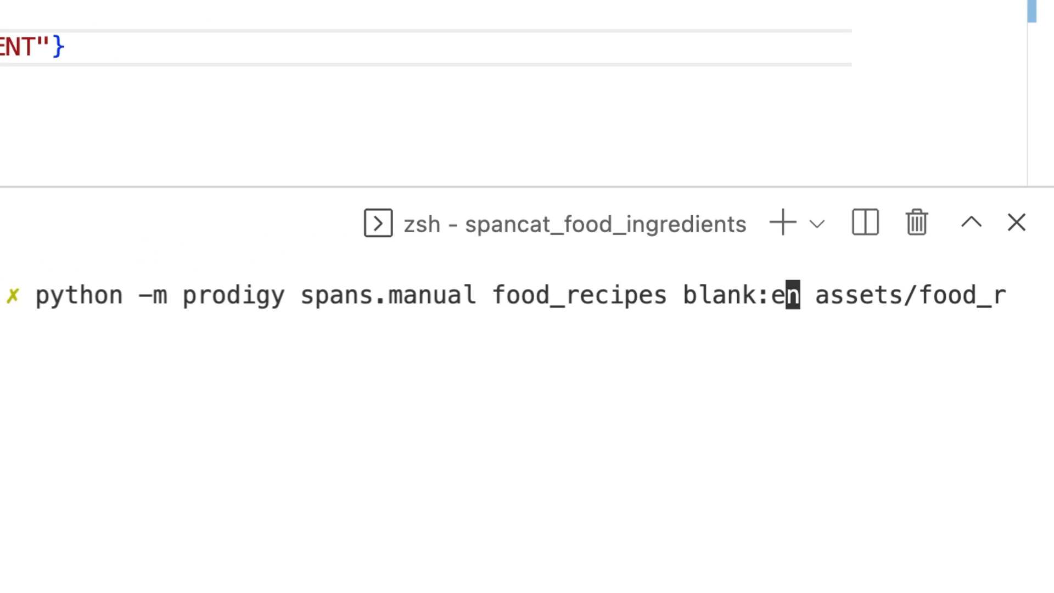
{"action": "key", "text": "BackSpace"}
{"action": "key", "text": "BackSpace"}
{"action": "key", "text": "BackSpace"}
{"action": "key", "text": "BackSpace"}
{"action": "key", "text": "BackSpace"}
{"action": "key", "text": "BackSpace"}
{"action": "key", "text": "BackSpace"}
{"action": "key", "text": "BackSpace"}
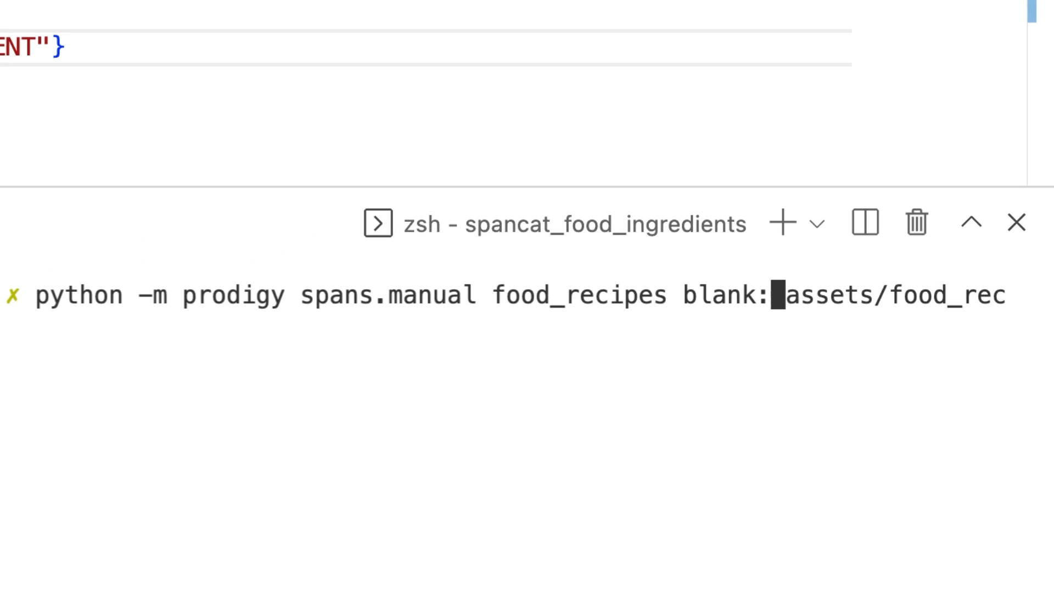
{"action": "type", "text": "en_core_web_sm"}
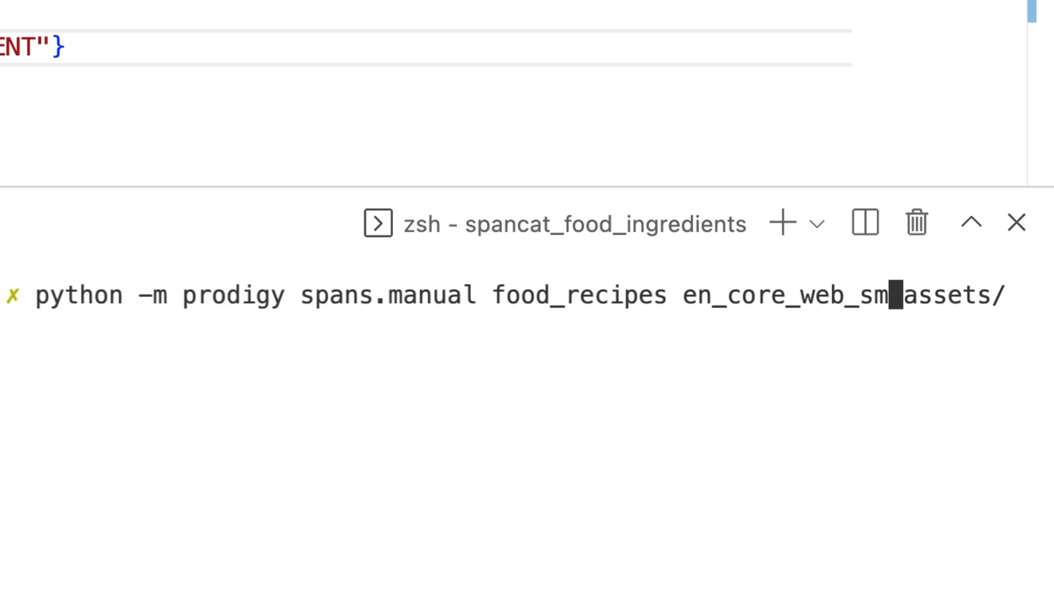
{"action": "key", "text": "End"}
{"action": "type", "text": "--pa"}
{"action": "type", "text": "tterns "}
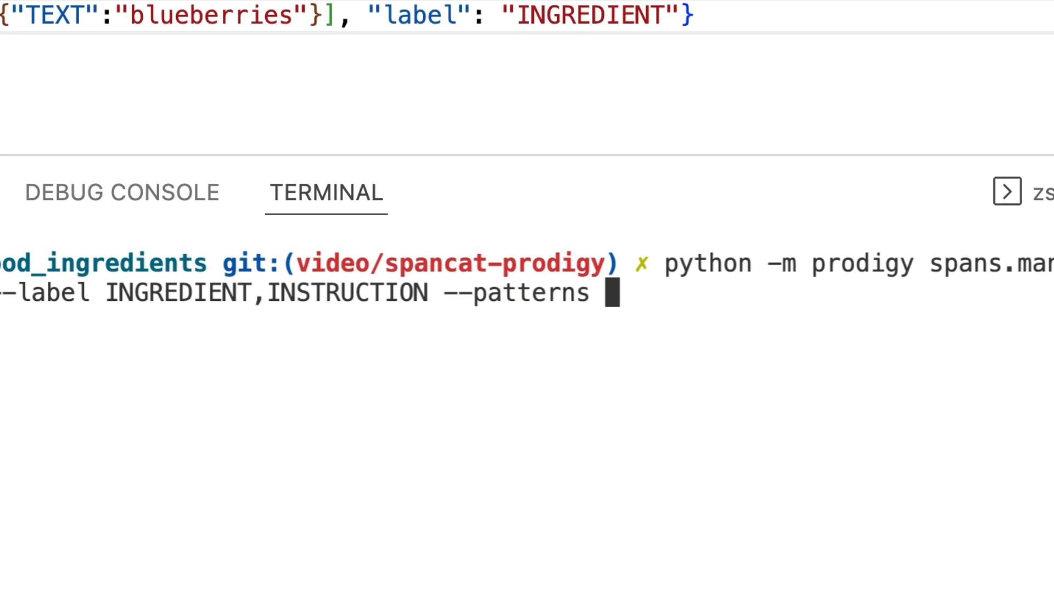
{"action": "type", "text": "assets/patterns.jsonl"}
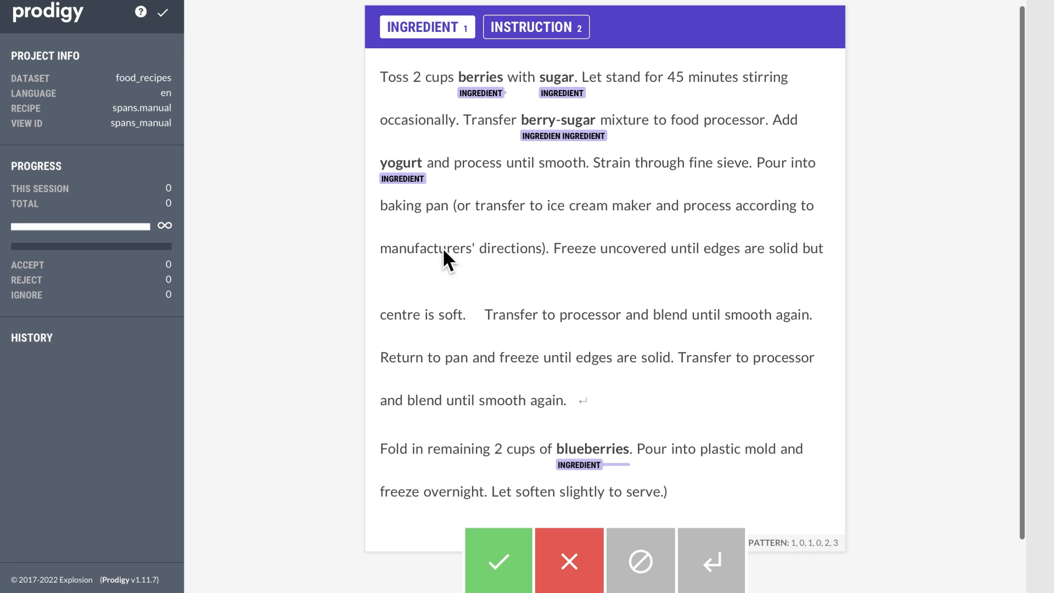
{"action": "scroll", "coordinate": [443, 249], "scroll_direction": "up", "scroll_amount": 1}
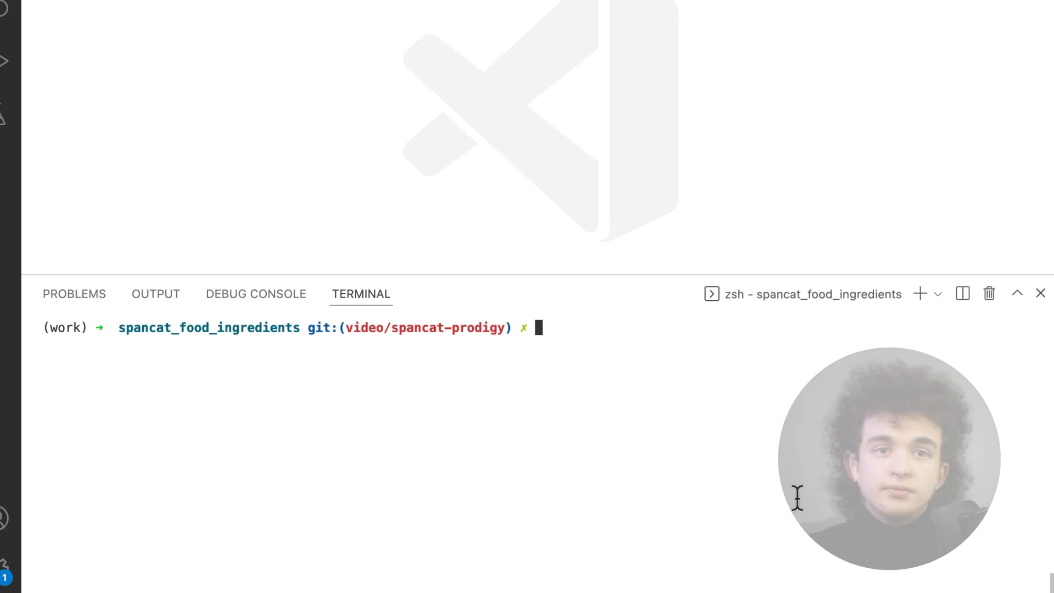
Display the help for the prodigy train command and read its arguments, then clear the terminal.
{"action": "type", "text": "python "}
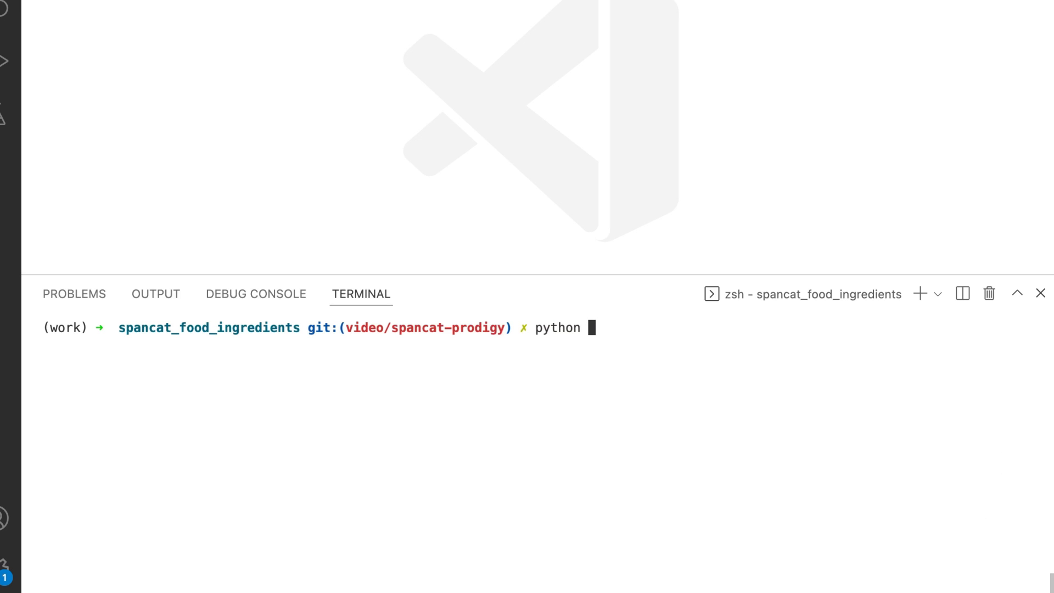
{"action": "type", "text": "-m prodigy "}
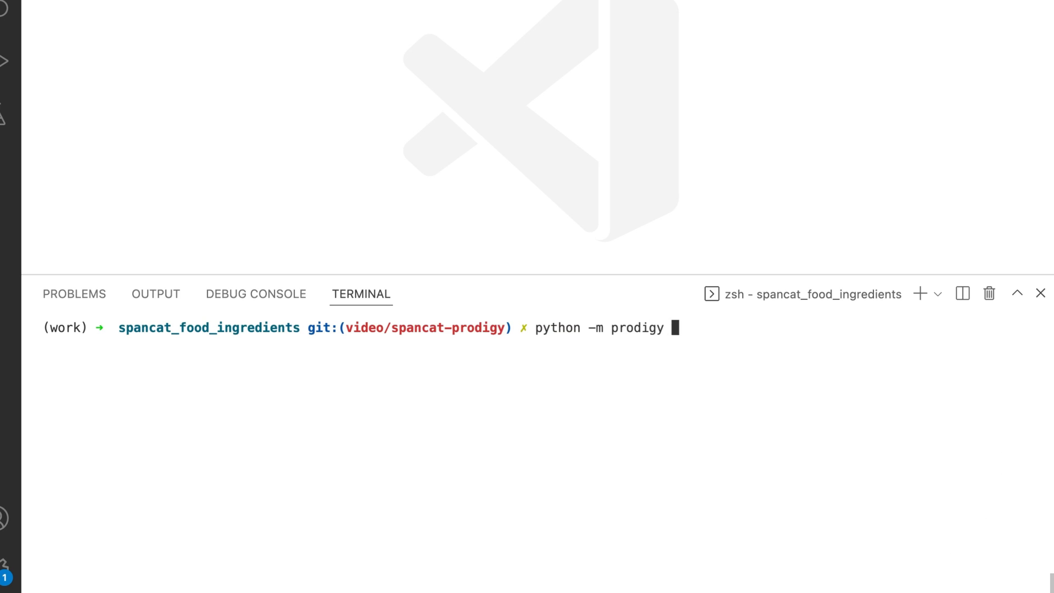
{"action": "type", "text": "train --help"}
{"action": "key", "text": "Return"}
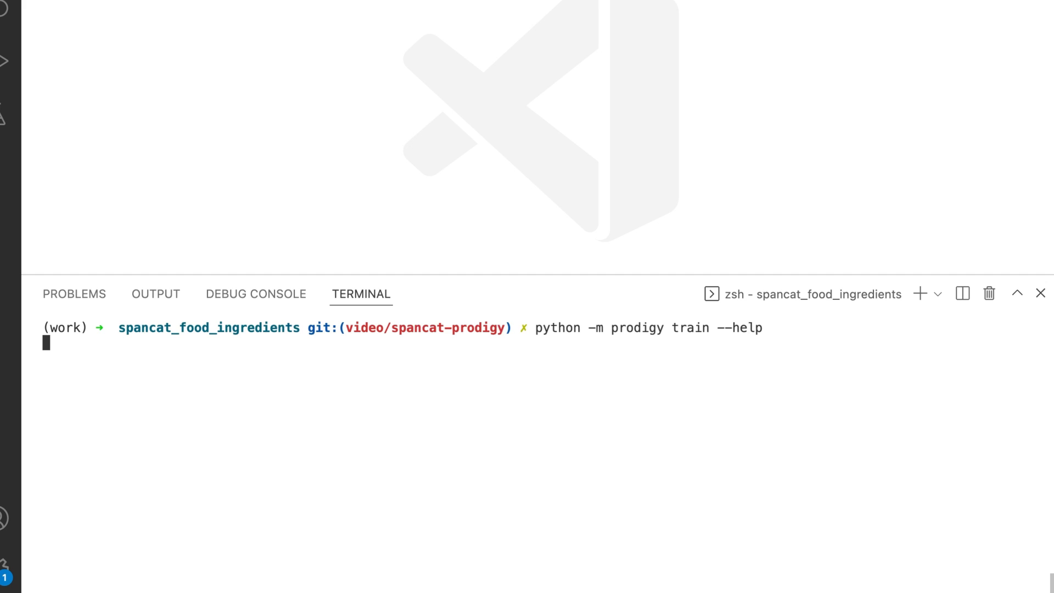
{"action": "scroll", "coordinate": [631, 453], "scroll_direction": "up", "scroll_amount": 15}
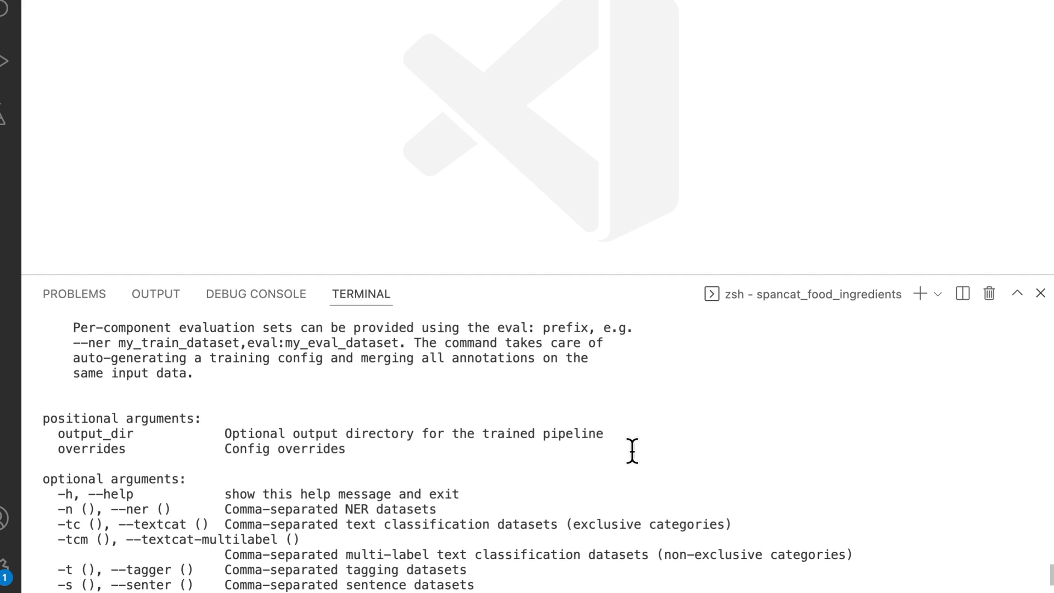
{"action": "key", "text": "super+k"}
Train a spancat model into ./training from the food_recipes dataset with an eval split of 0.25.
{"action": "type", "text": "python"}
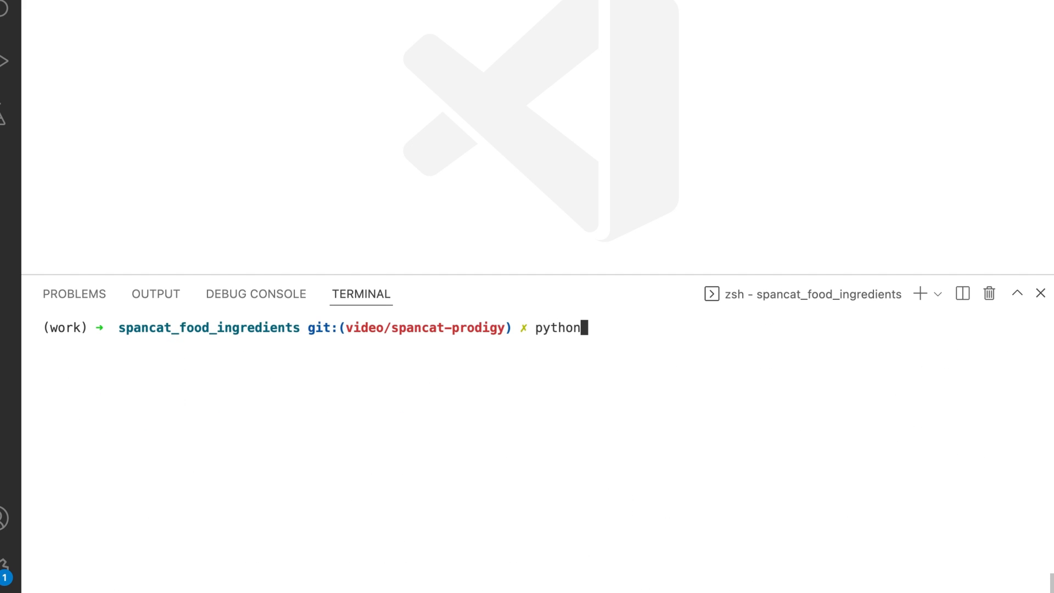
{"action": "type", "text": " -m prodigy train"}
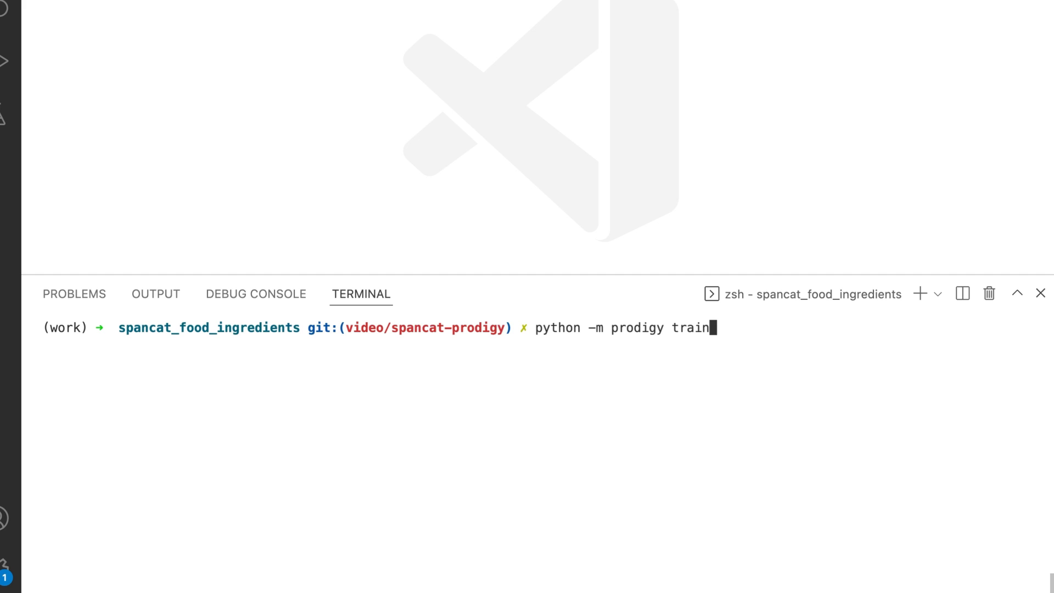
{"action": "type", "text": " ./training --spancat foo"}
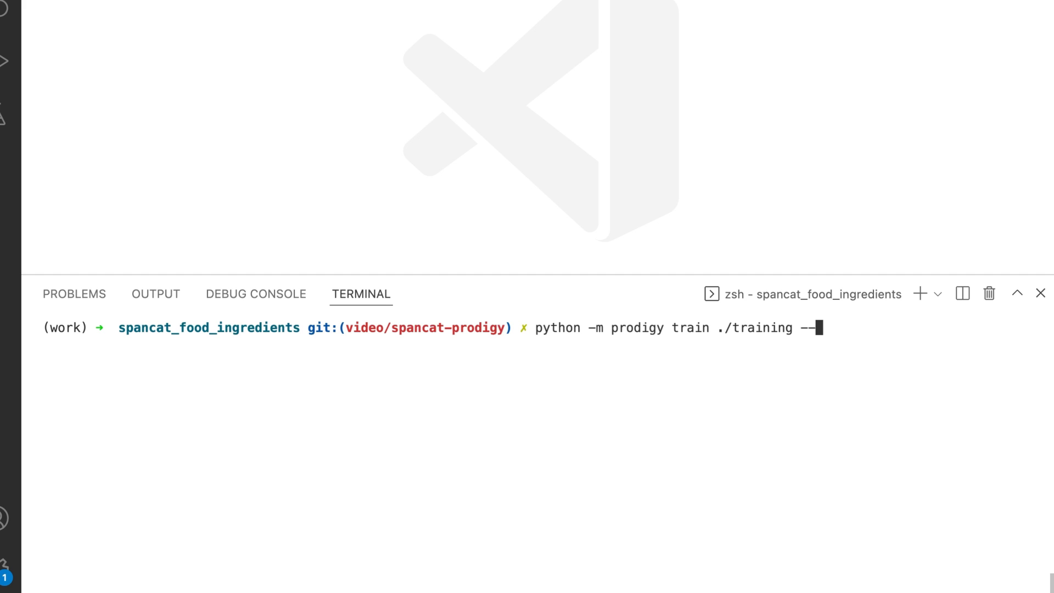
{"action": "key", "text": "BackSpace"}
{"action": "key", "text": "BackSpace"}
{"action": "type", "text": "ood_re"}
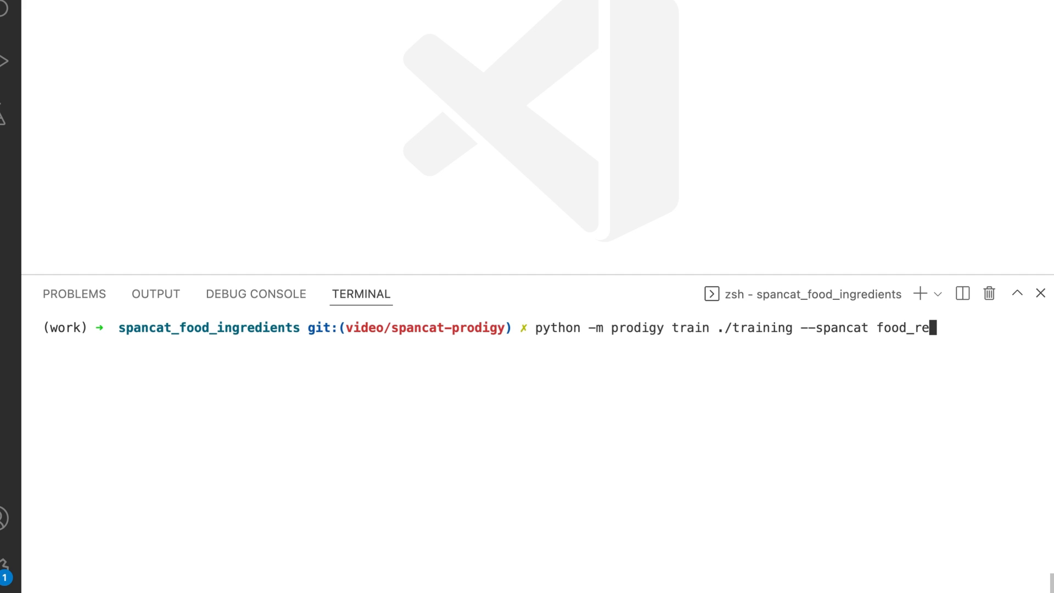
{"action": "type", "text": "cipes --eval-split 0.25"}
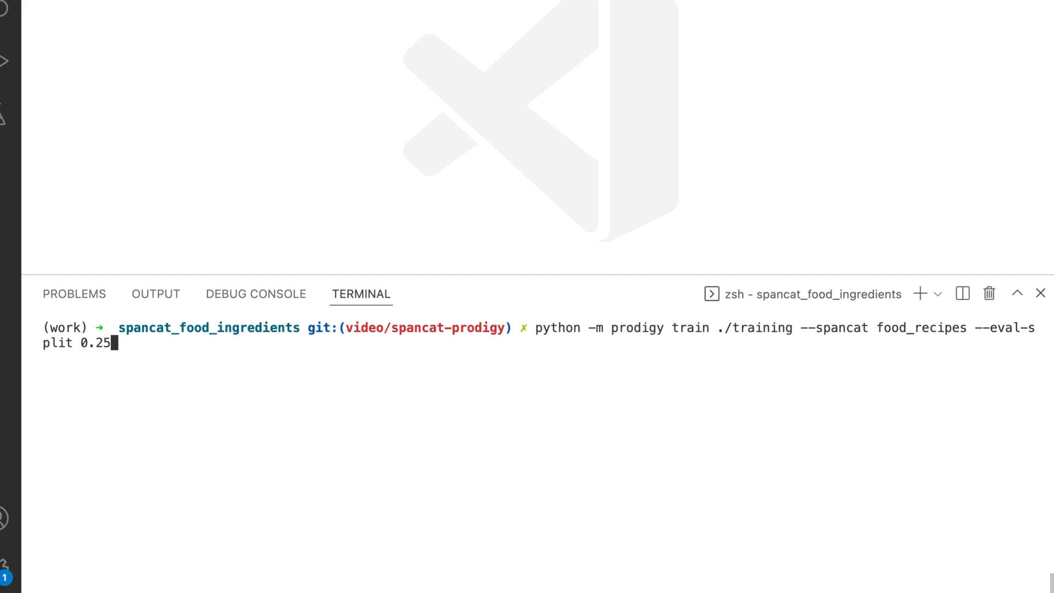
{"action": "key", "text": "Return"}
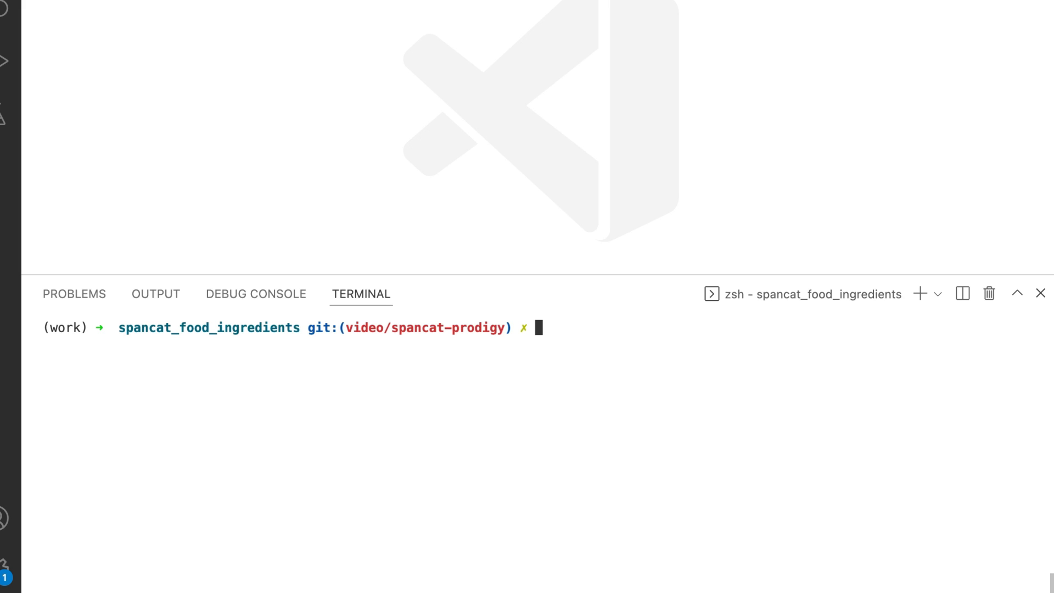
Start spans.correct on food_recipes with ./training/model-best, assets/food_recipes.jsonl and labels INGREDIENT,INSTRUCTION.
{"action": "type", "text": "python -m prodigy spans"}
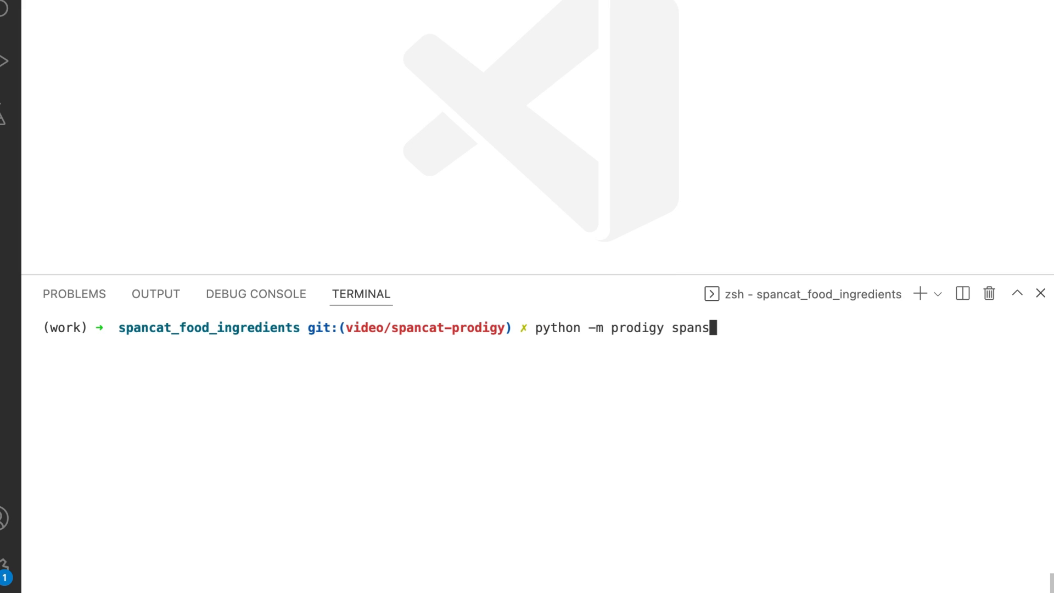
{"action": "type", "text": ".correct food_Recipe"}
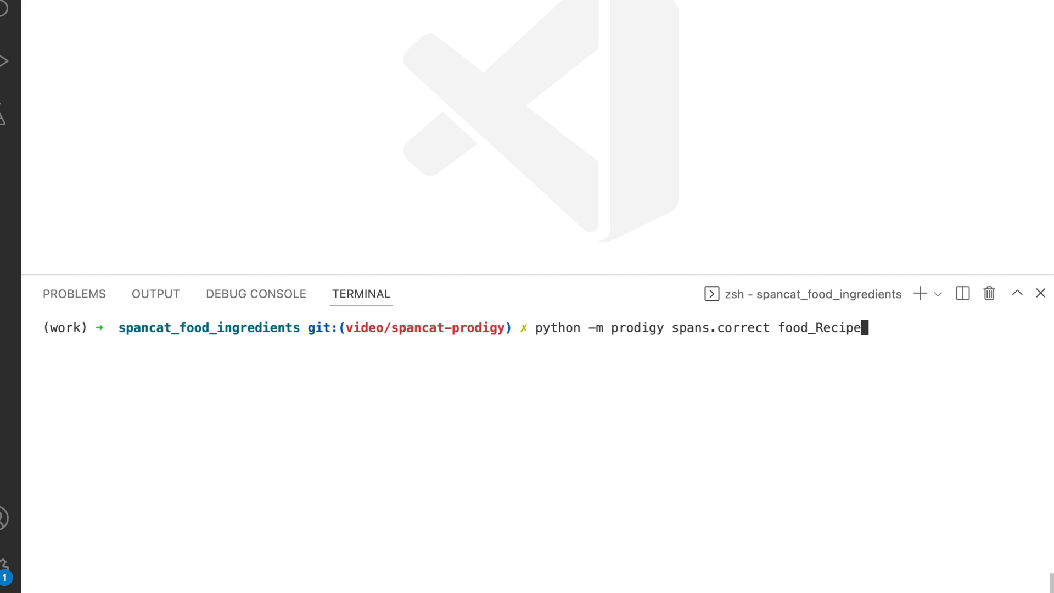
{"action": "key", "text": "BackSpace"}
{"action": "key", "text": "BackSpace"}
{"action": "key", "text": "BackSpace"}
{"action": "key", "text": "BackSpace"}
{"action": "key", "text": "BackSpace"}
{"action": "key", "text": "BackSpace"}
{"action": "type", "text": "recipes ./training/m"}
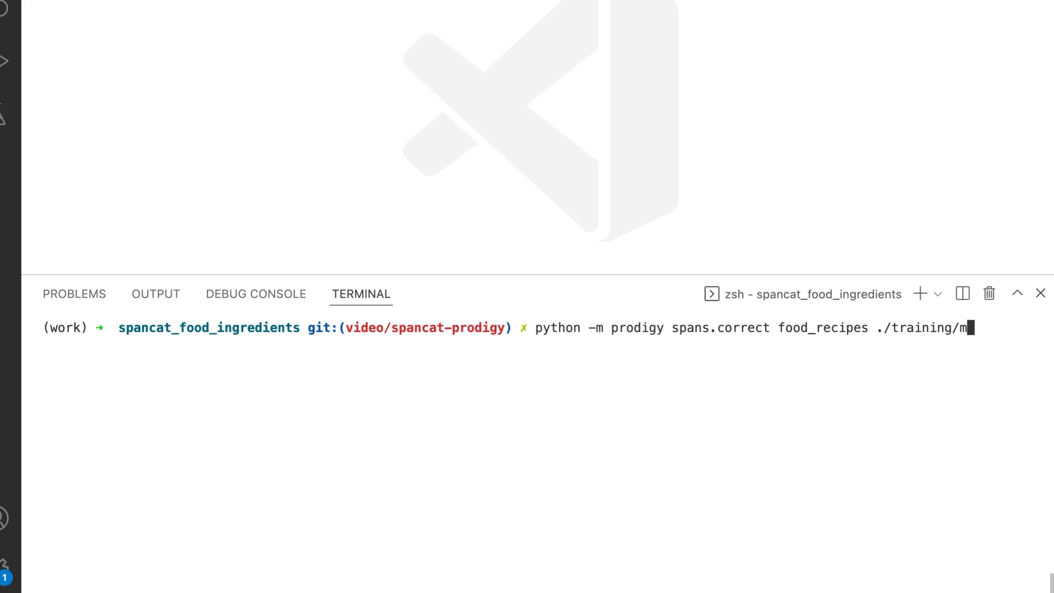
{"action": "type", "text": "odel-best assets/"}
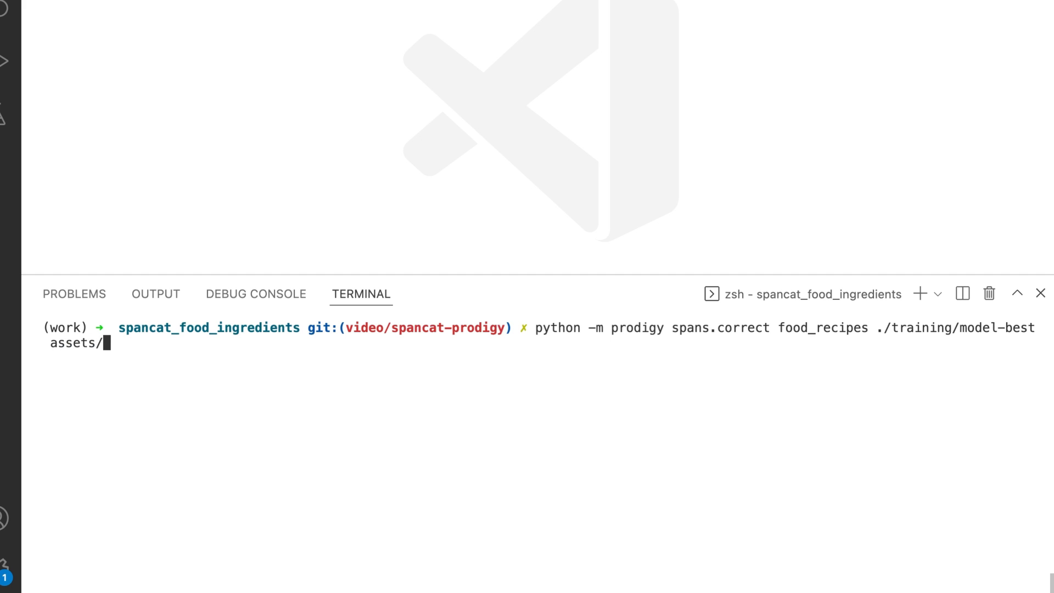
{"action": "type", "text": "food_recipes.jsonl "}
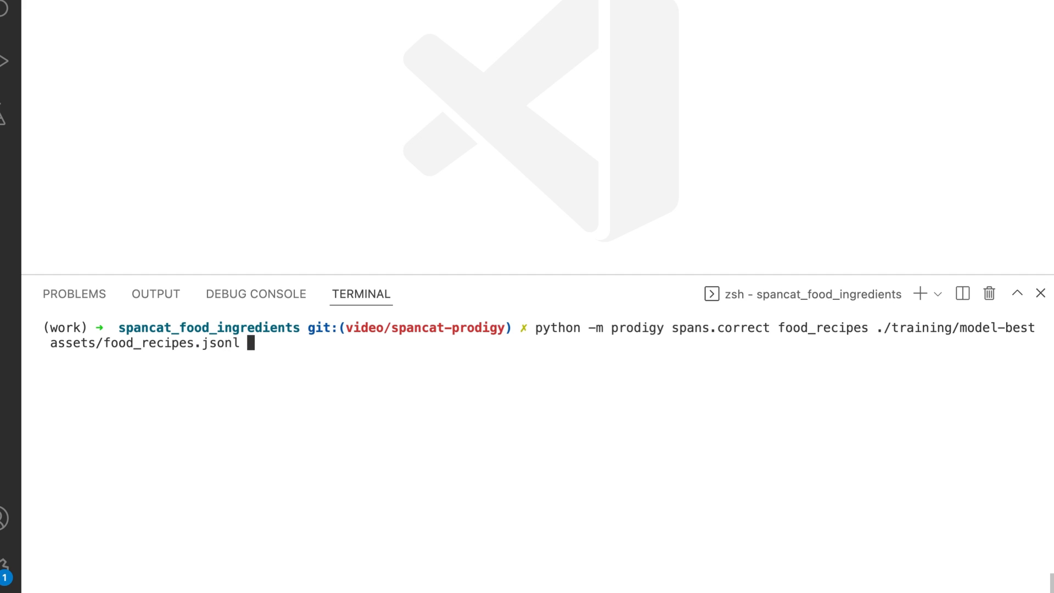
{"action": "type", "text": "--label INGREDIENT,"}
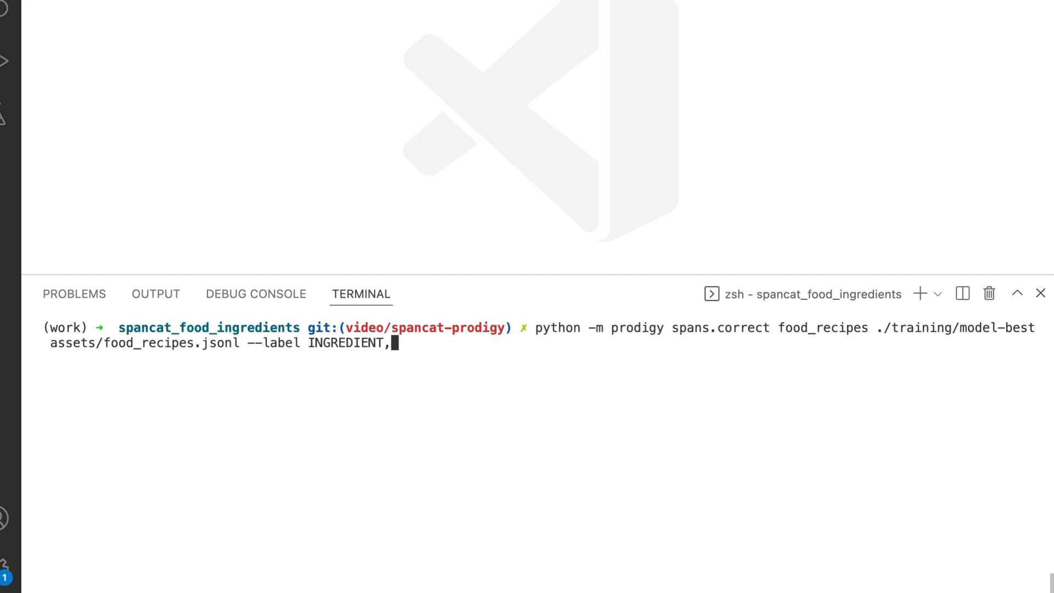
{"action": "type", "text": "INSTRUCTION"}
{"action": "key", "text": "Return"}
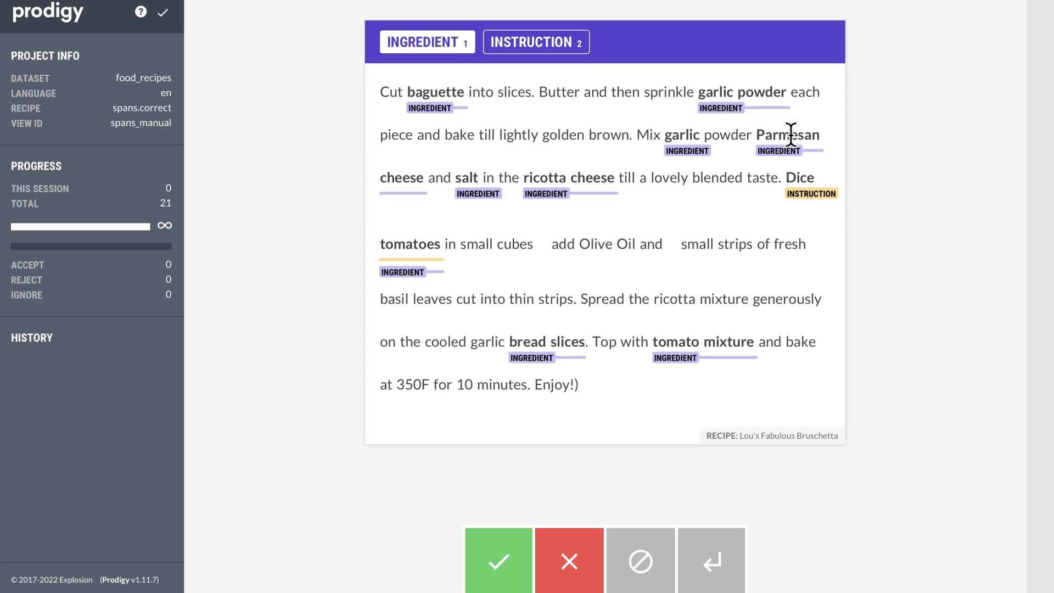
Correct the bruschetta recipe's spans, adding garlic powder, cheese, Olive Oil, basil leaves and ricotta mixture, then accept it.
{"action": "left_click_drag", "start_coordinate": [697, 135], "coordinate": [731, 136]}
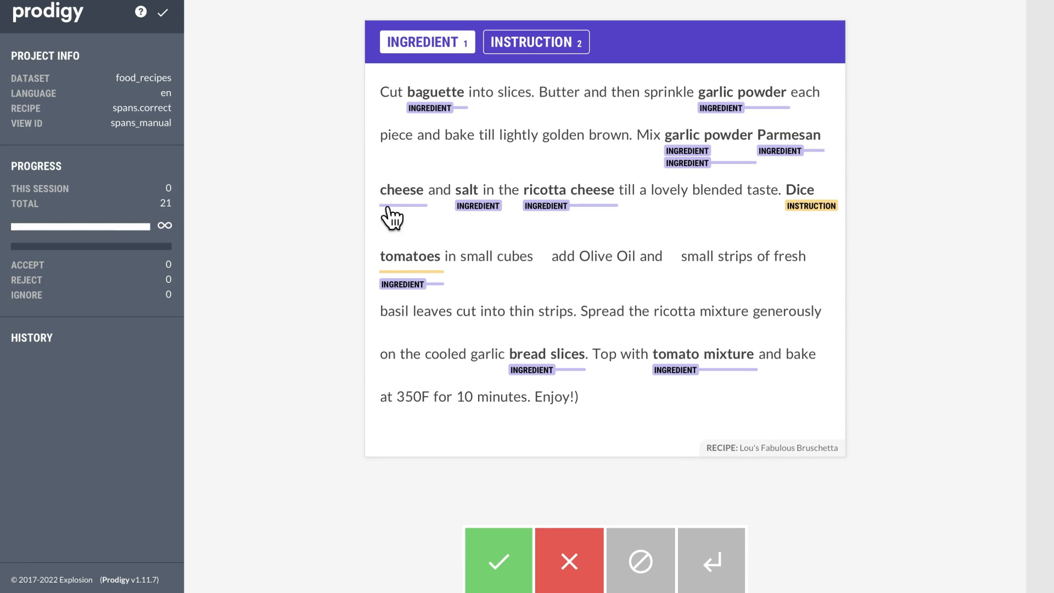
{"action": "left_click", "coordinate": [401, 190]}
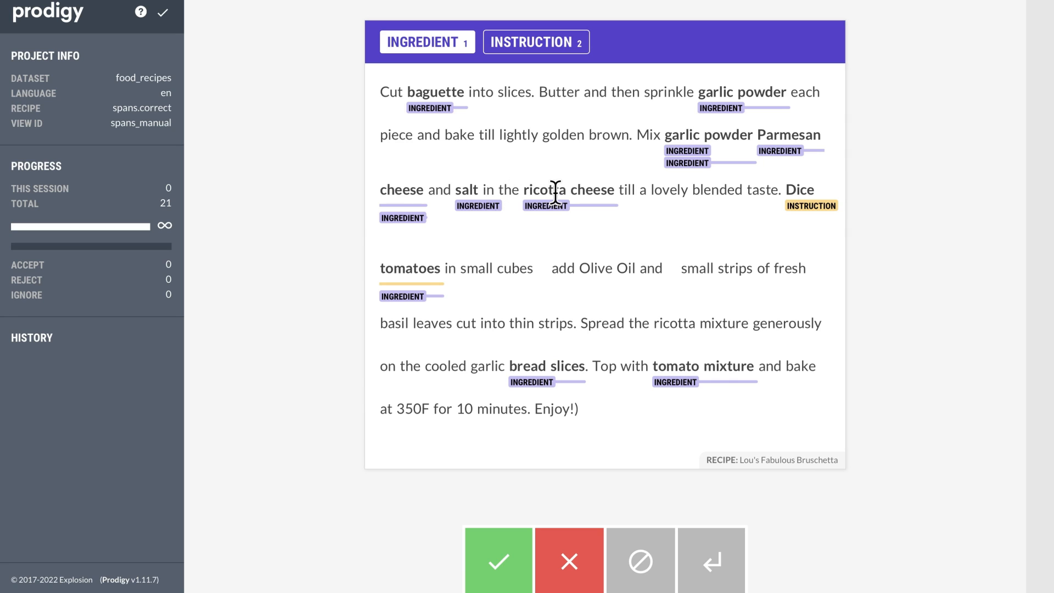
{"action": "left_click", "coordinate": [606, 193]}
{"action": "left_click_drag", "start_coordinate": [598, 270], "coordinate": [636, 273]}
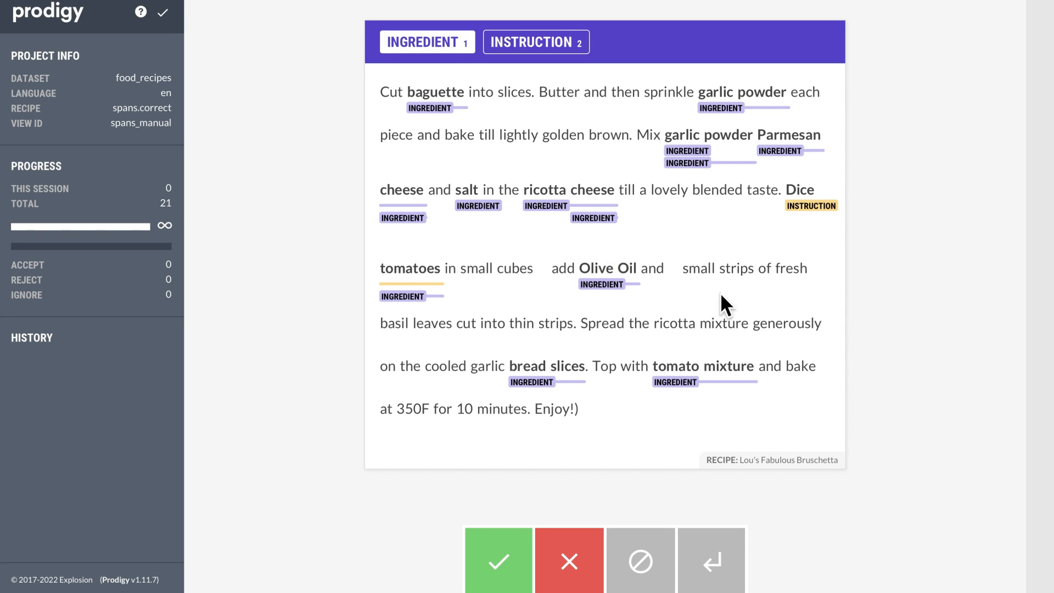
{"action": "left_click_drag", "start_coordinate": [380, 324], "coordinate": [430, 327]}
{"action": "left_click_drag", "start_coordinate": [658, 324], "coordinate": [749, 327]}
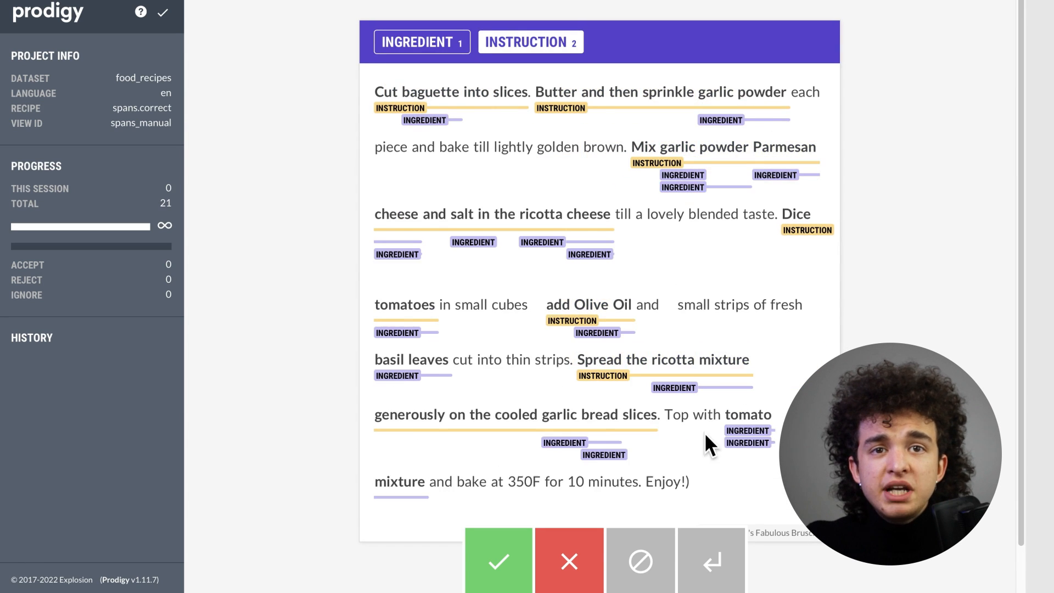
{"action": "key", "text": "a"}
{"action": "left_click", "coordinate": [516, 211]}
{"action": "left_click", "coordinate": [708, 320]}
{"action": "left_click", "coordinate": [500, 561]}
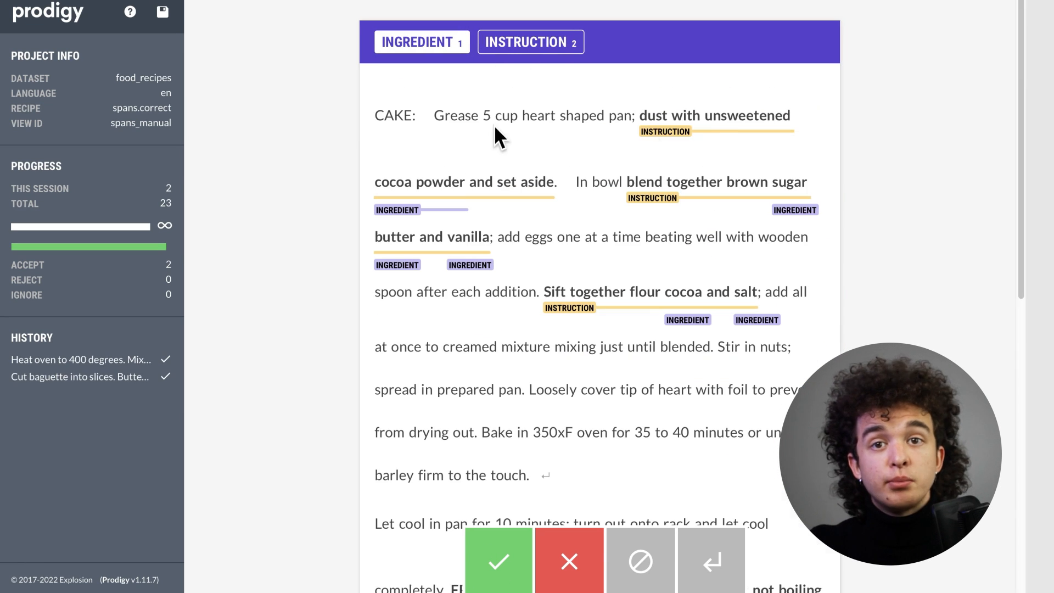
Add missing ingredient and instruction spans to the heart-shaped cake recipe, accept it, and accept the following salad recipe.
{"action": "left_click_drag", "start_coordinate": [774, 181], "coordinate": [806, 182]}
{"action": "left_click_drag", "start_coordinate": [526, 249], "coordinate": [552, 249]}
{"action": "left_click_drag", "start_coordinate": [631, 303], "coordinate": [660, 304]}
{"action": "scroll", "coordinate": [769, 249], "scroll_direction": "down", "scroll_amount": 2}
{"action": "left_click_drag", "start_coordinate": [762, 242], "coordinate": [787, 242]}
{"action": "scroll", "coordinate": [769, 248], "scroll_direction": "down", "scroll_amount": 4}
{"action": "left_click", "coordinate": [476, 293]}
{"action": "left_click_drag", "start_coordinate": [451, 317], "coordinate": [551, 317]}
{"action": "scroll", "coordinate": [595, 363], "scroll_direction": "down", "scroll_amount": 4}
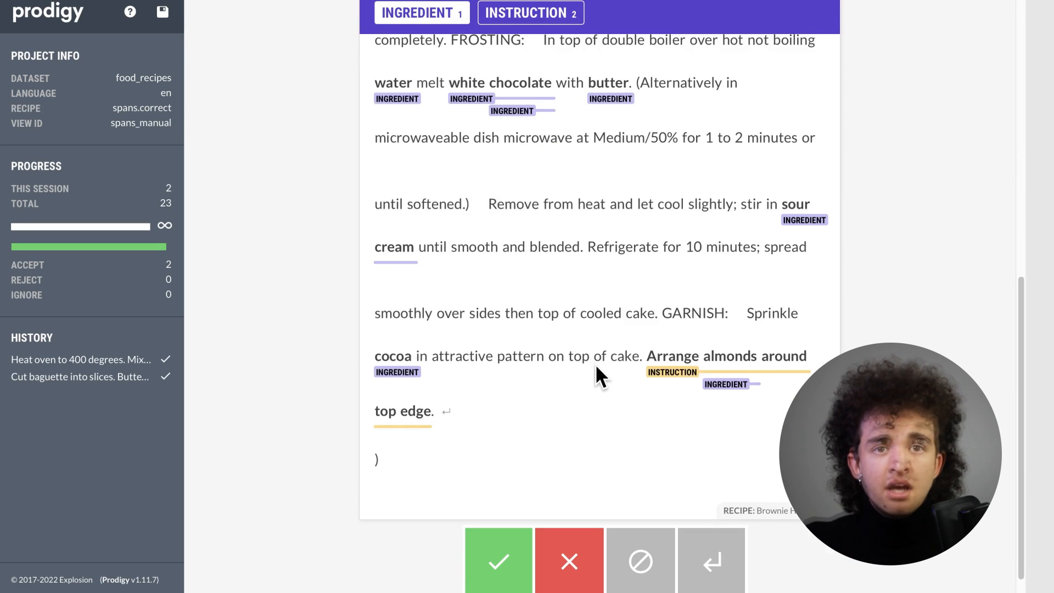
{"action": "scroll", "coordinate": [595, 364], "scroll_direction": "up", "scroll_amount": 10}
{"action": "left_click_drag", "start_coordinate": [719, 354], "coordinate": [786, 353]}
{"action": "scroll", "coordinate": [713, 357], "scroll_direction": "down", "scroll_amount": 10}
{"action": "key", "text": "a"}
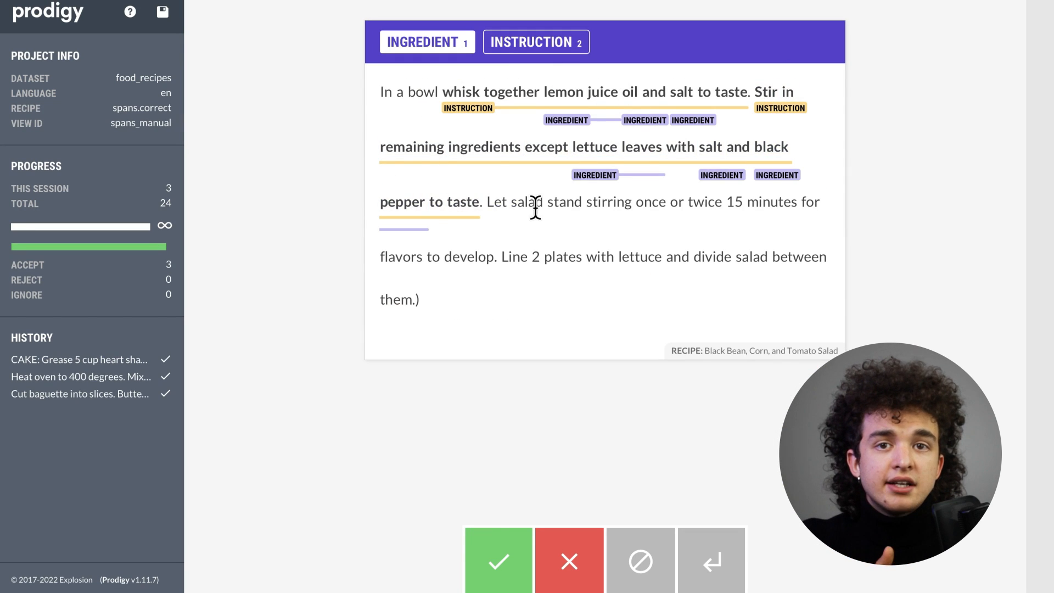
{"action": "key", "text": "a"}
Correct the sausage soup recipe's ingredient and instruction spans and accept it.
{"action": "left_click_drag", "start_coordinate": [530, 177], "coordinate": [632, 178]}
{"action": "left_click", "coordinate": [607, 372]}
{"action": "left_click_drag", "start_coordinate": [522, 465], "coordinate": [582, 464]}
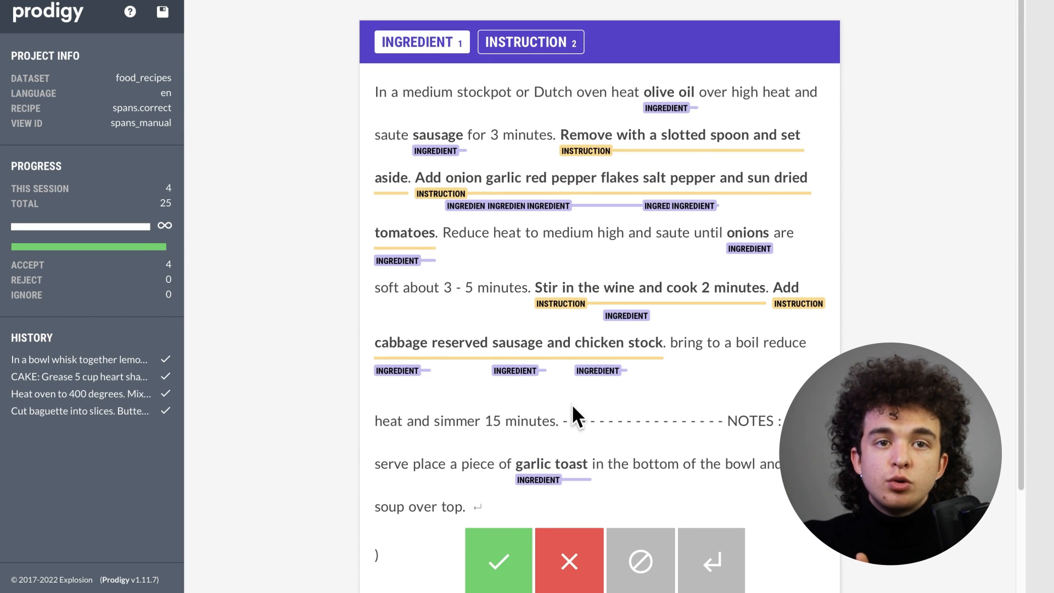
{"action": "left_click", "coordinate": [531, 42]}
{"action": "left_click_drag", "start_coordinate": [618, 92], "coordinate": [689, 92]}
{"action": "left_click_drag", "start_coordinate": [381, 148], "coordinate": [459, 147]}
{"action": "left_click", "coordinate": [581, 164]}
{"action": "left_click_drag", "start_coordinate": [664, 257], "coordinate": [395, 312]}
{"action": "scroll", "coordinate": [662, 329], "scroll_direction": "down", "scroll_amount": 2}
{"action": "left_click", "coordinate": [509, 555]}
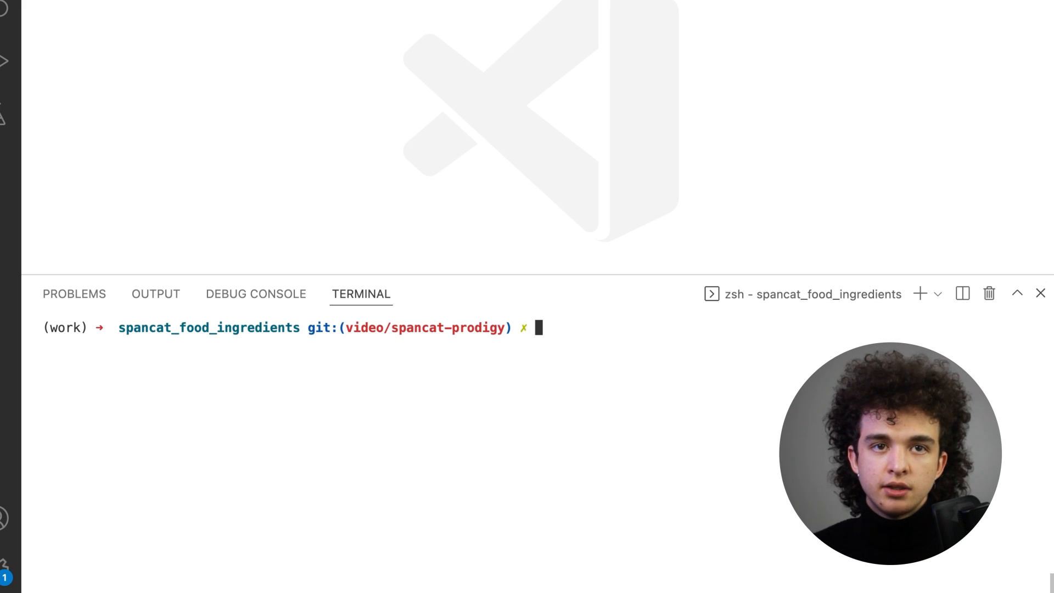
Export the food_recipes spancat annotations to ./data with data-to-spacy using --eval-split 0.2, and open the data folder.
{"action": "type", "text": "python -"}
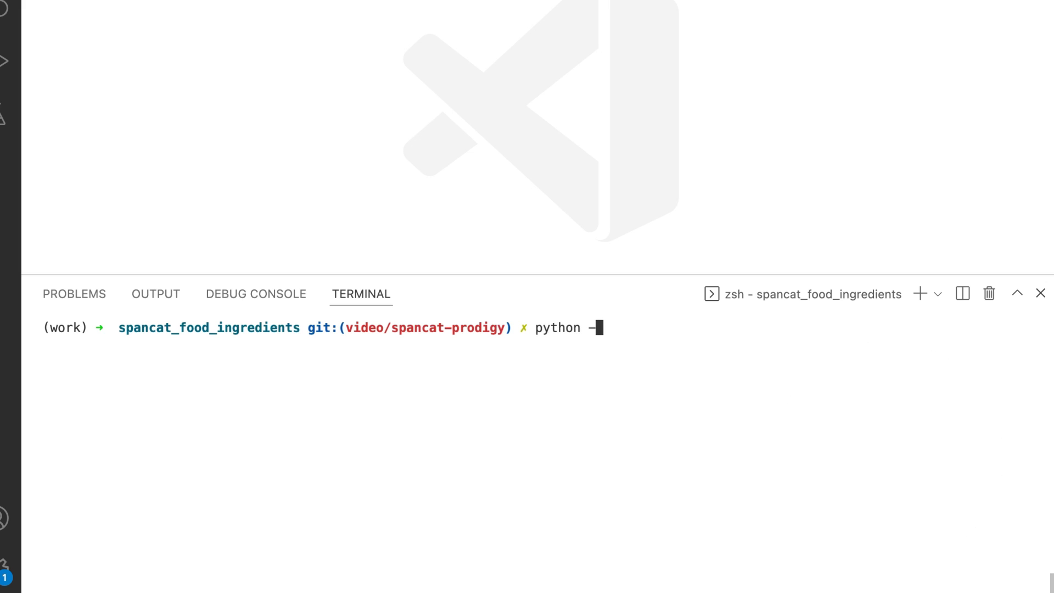
{"action": "type", "text": "m prodigy data-to-sp"}
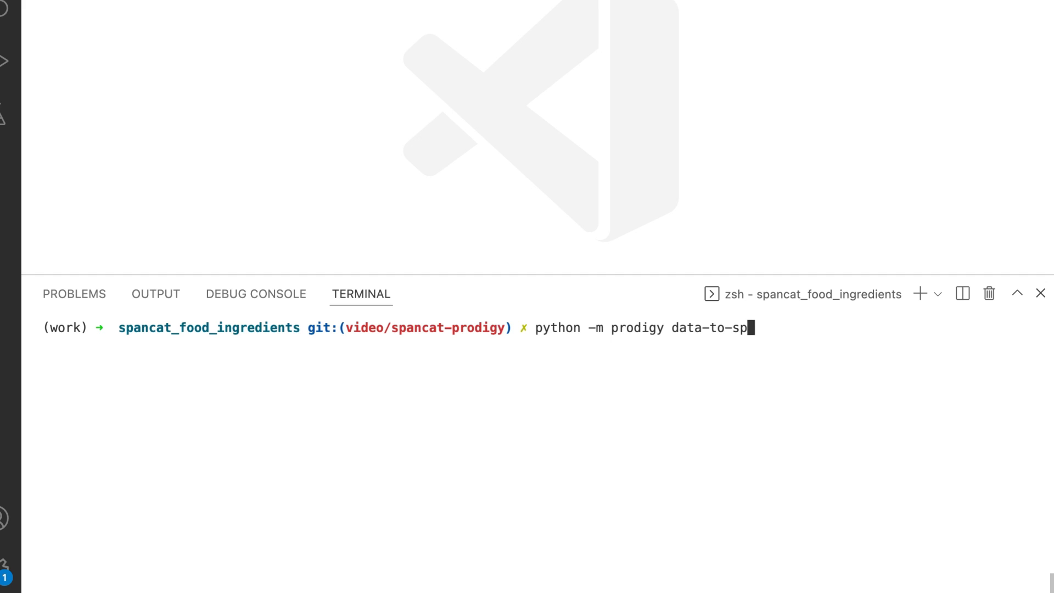
{"action": "type", "text": "acy ./data -"}
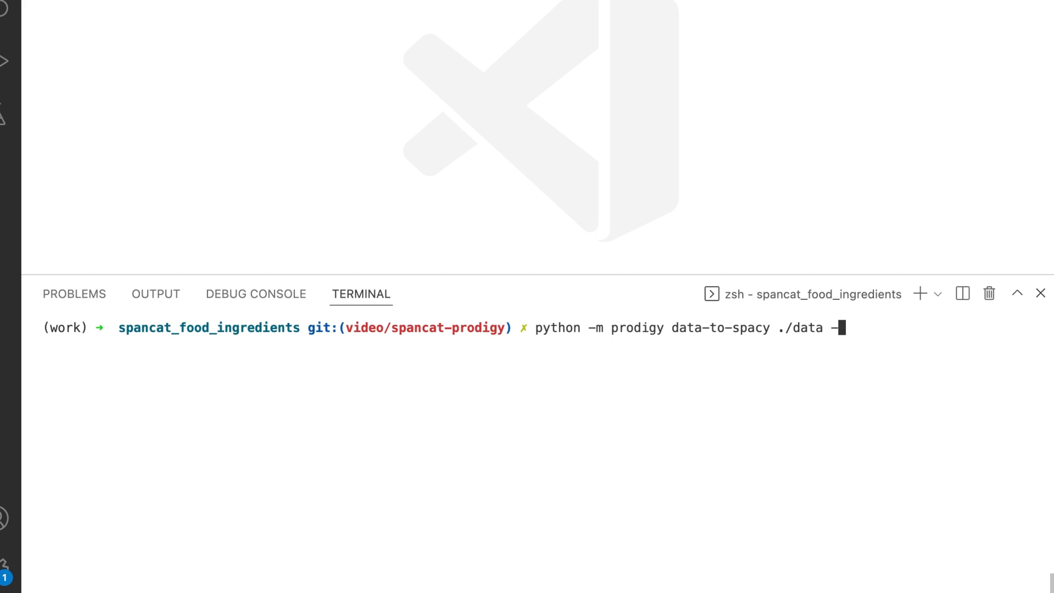
{"action": "type", "text": "-spancat food_recipes -"}
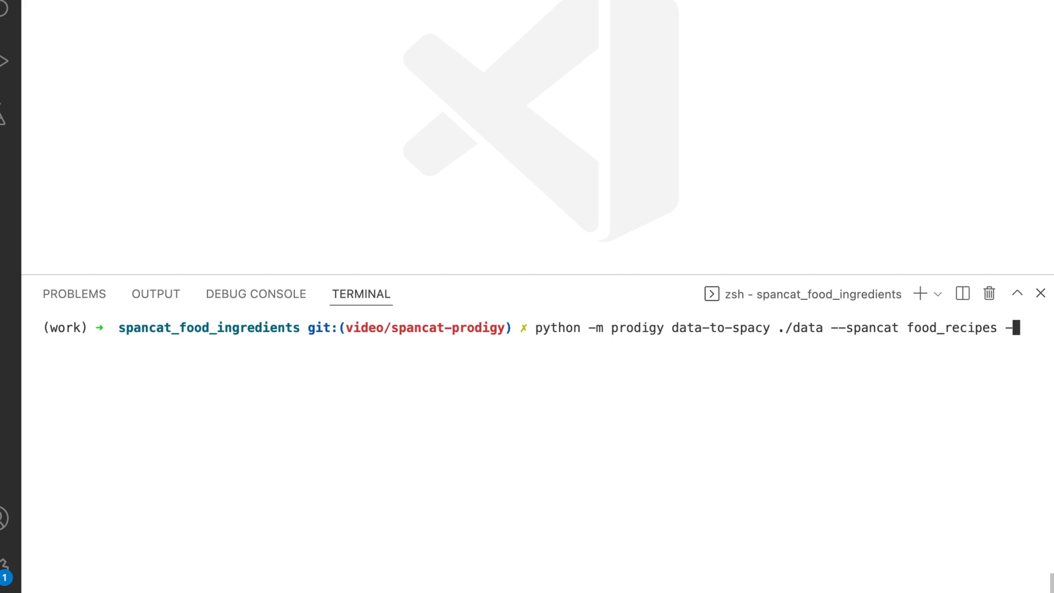
{"action": "type", "text": "-eval-split 0.2"}
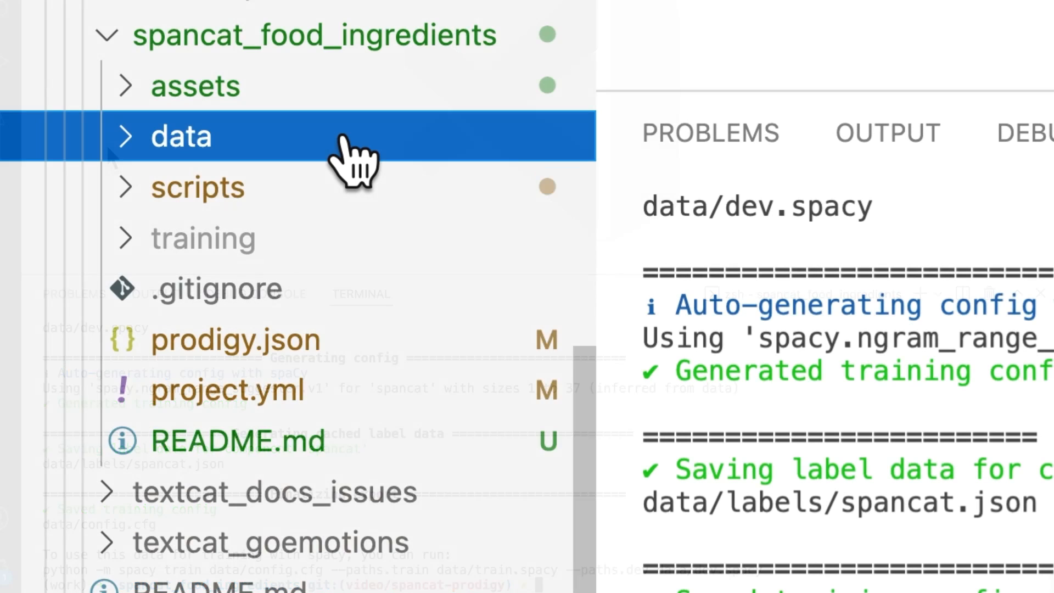
{"action": "left_click", "coordinate": [345, 144]}
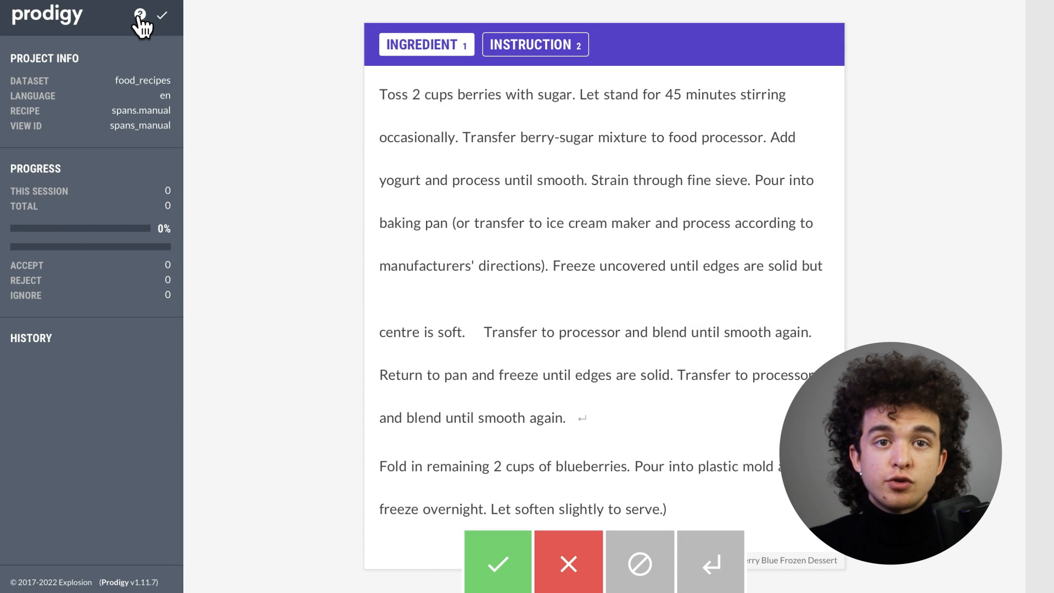
Open and close the annotation help in the spans.manual interface.
{"action": "left_click", "coordinate": [140, 16]}
{"action": "left_click", "coordinate": [786, 365]}
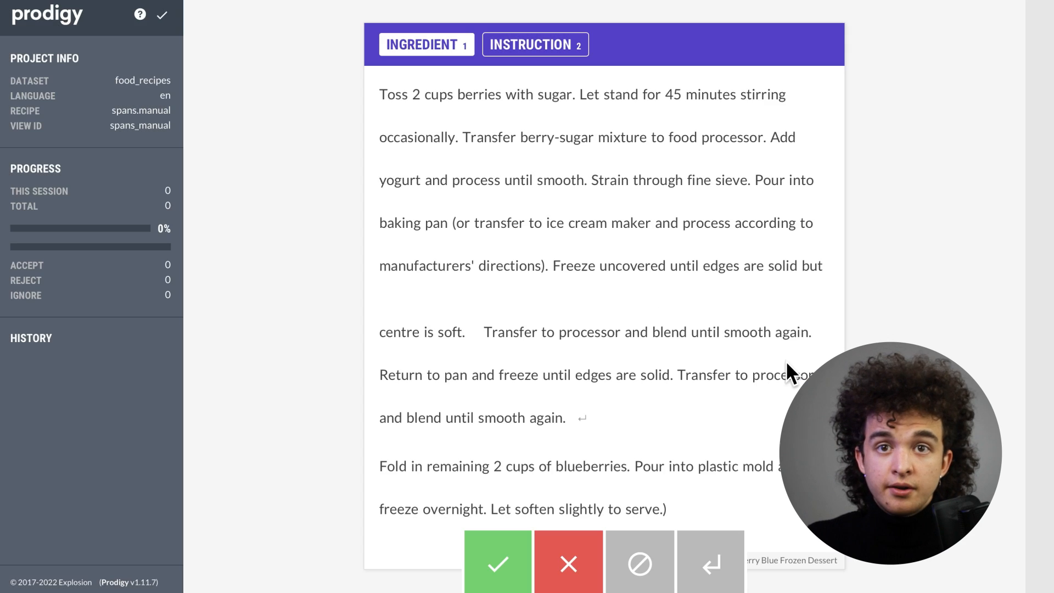